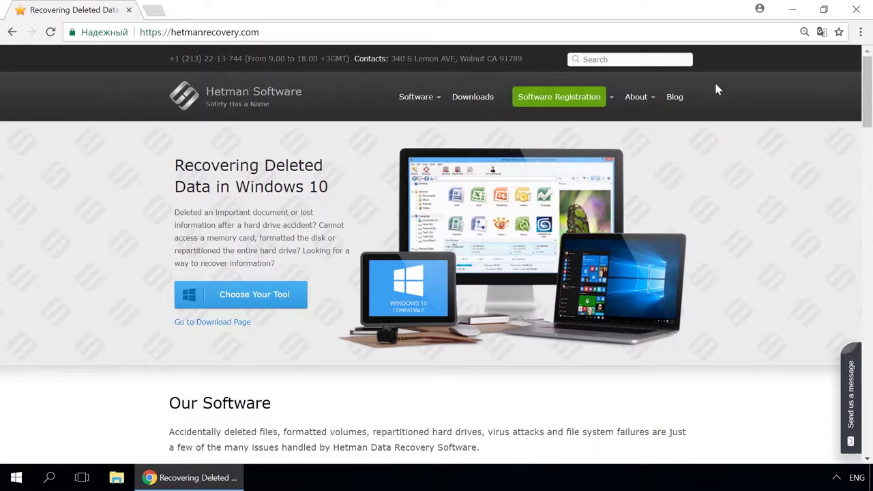
# Step: Open the Partition Recovery product page from the software list on the Hetman website
pyautogui.moveTo(417, 101)
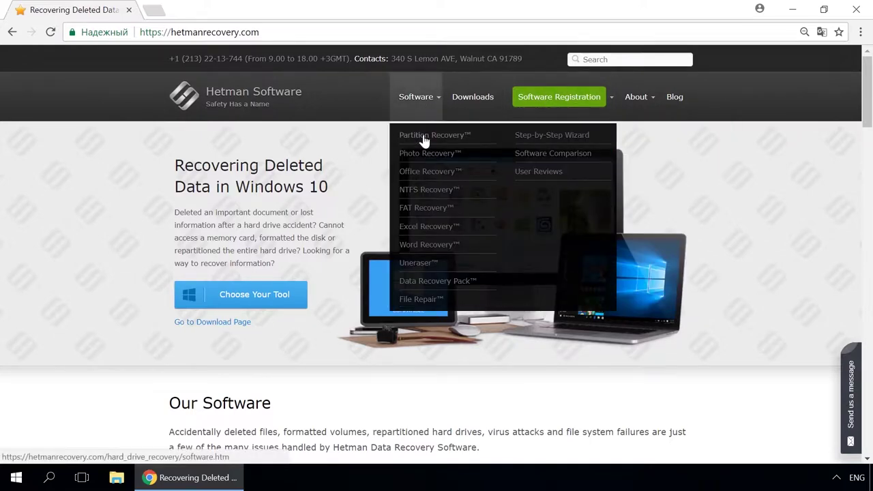
pyautogui.click(424, 138)
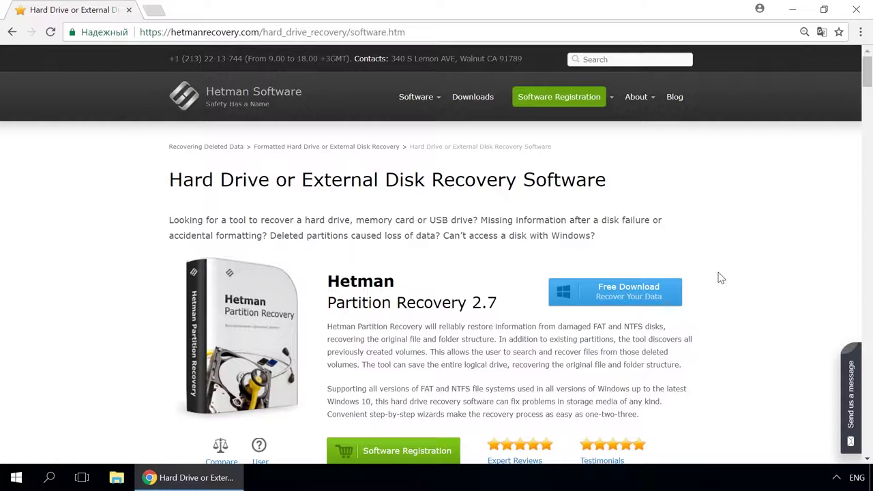
# Step: Open the blog article about creating a storage space or mirrored volume and read its section on creating a storage space
pyautogui.click(670, 97)
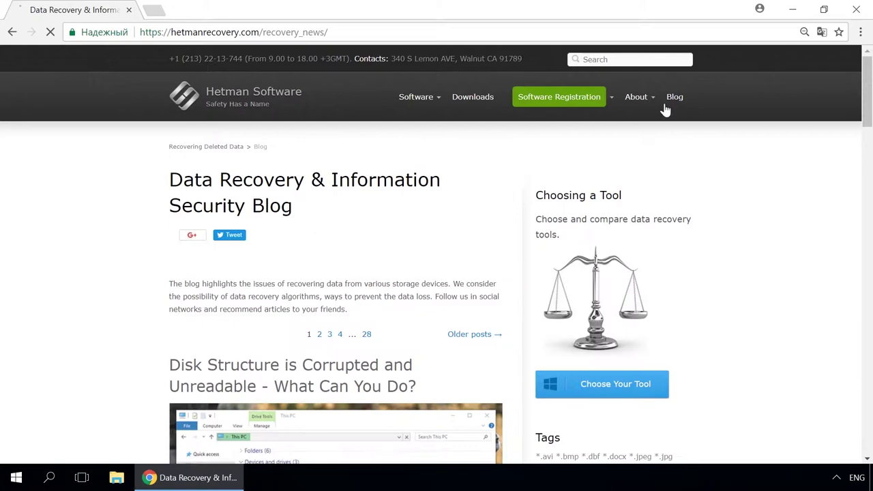
pyautogui.scroll(-9, 455, 217)
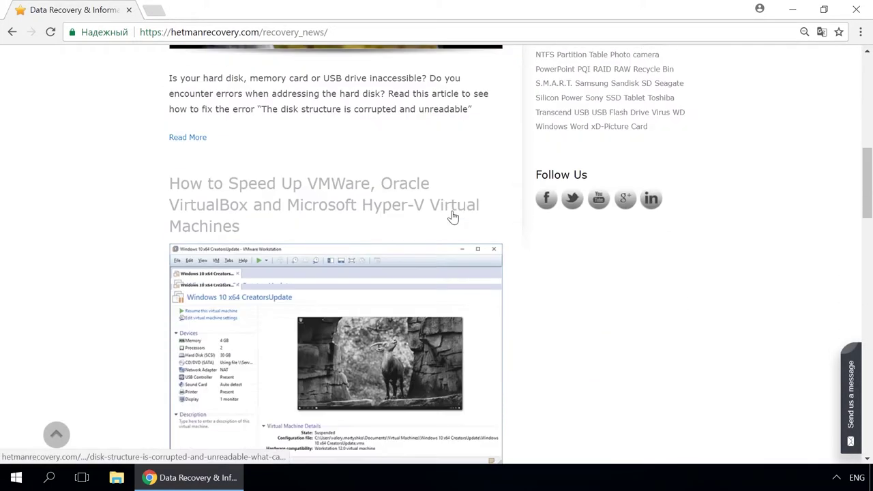
pyautogui.scroll(-6, 453, 217)
pyautogui.click(430, 198)
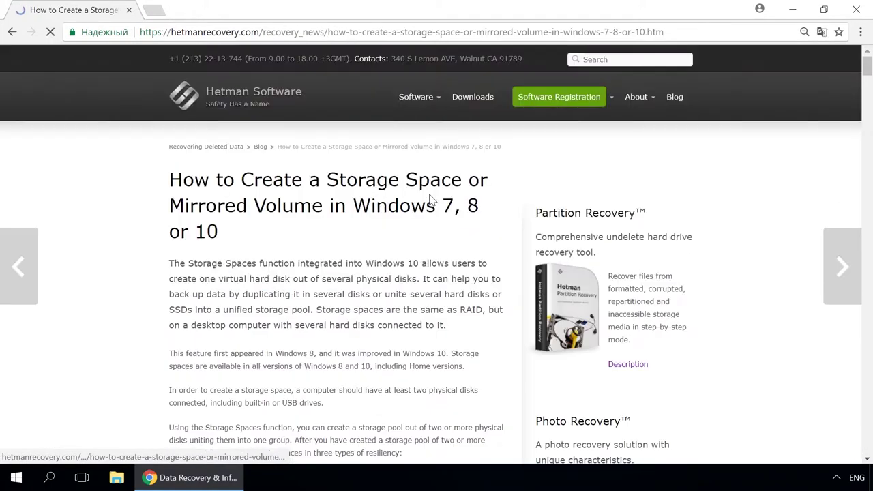
pyautogui.scroll(-10, 430, 198)
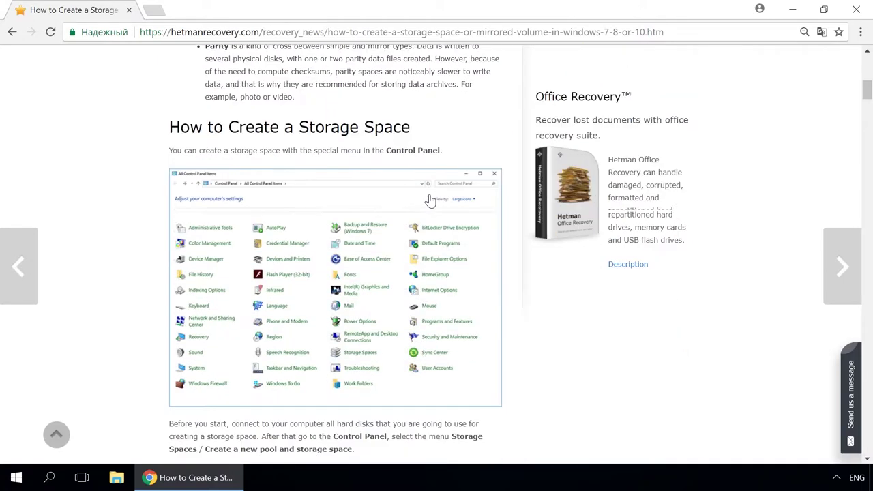
pyautogui.scroll(-2, 430, 198)
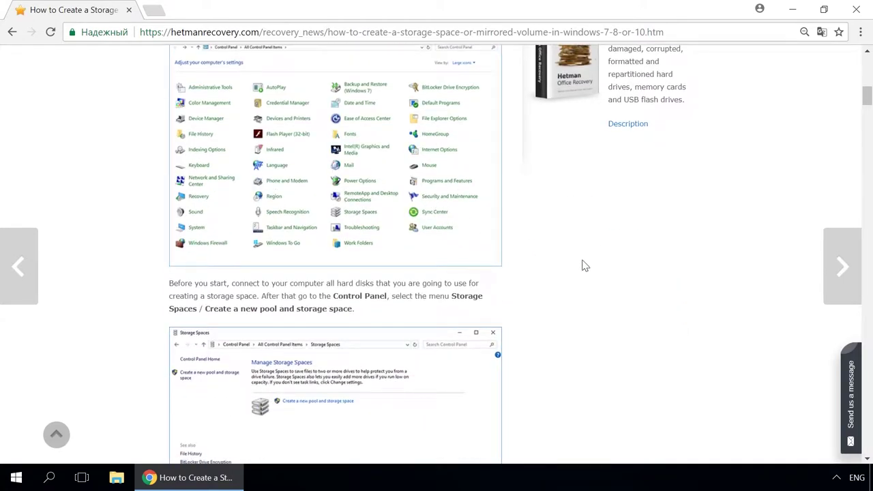
pyautogui.click(851, 384)
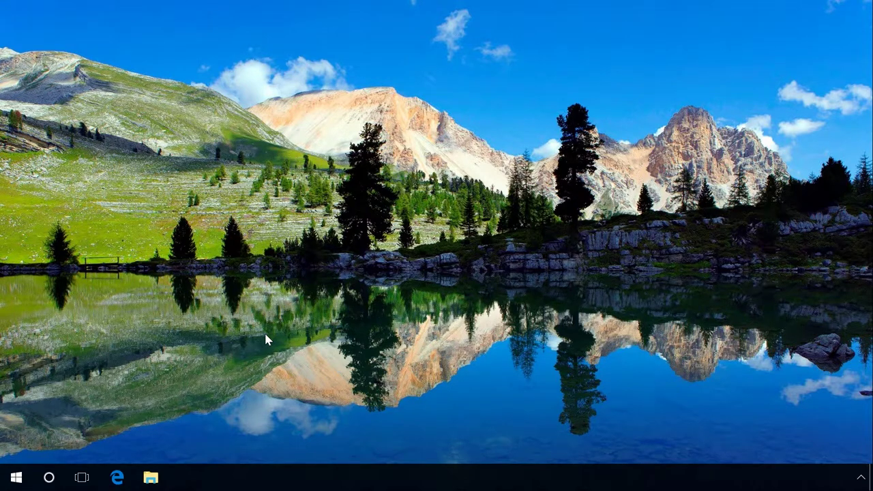
# Step: Launch the Local Group Policy Editor with gpedit.msc, maximize its window and widen the policy tree to show full folder names
pyautogui.press('super+r')
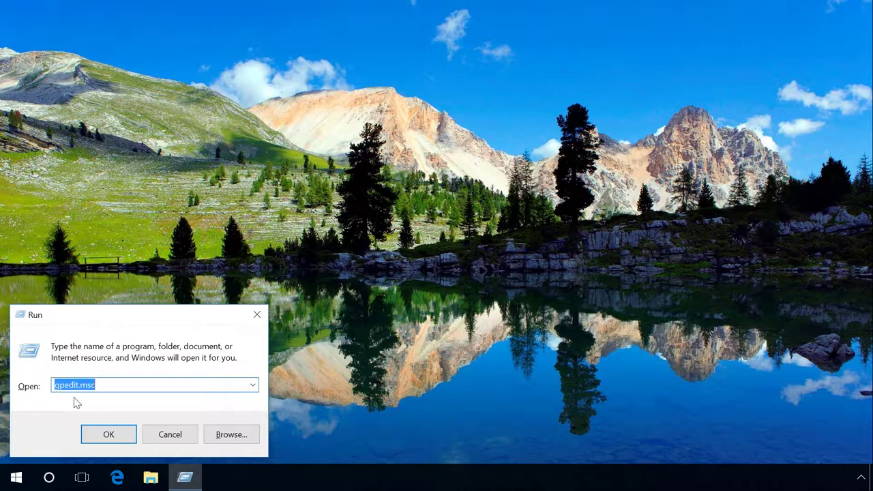
pyautogui.click(101, 436)
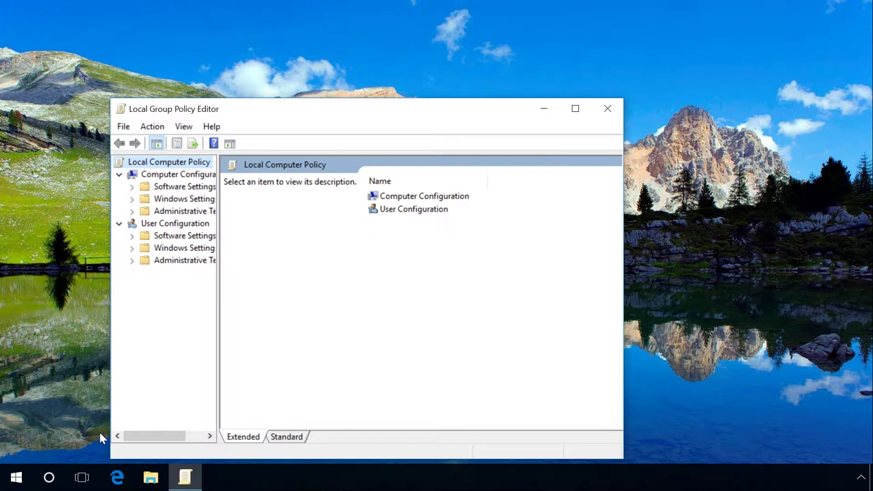
pyautogui.click(574, 110)
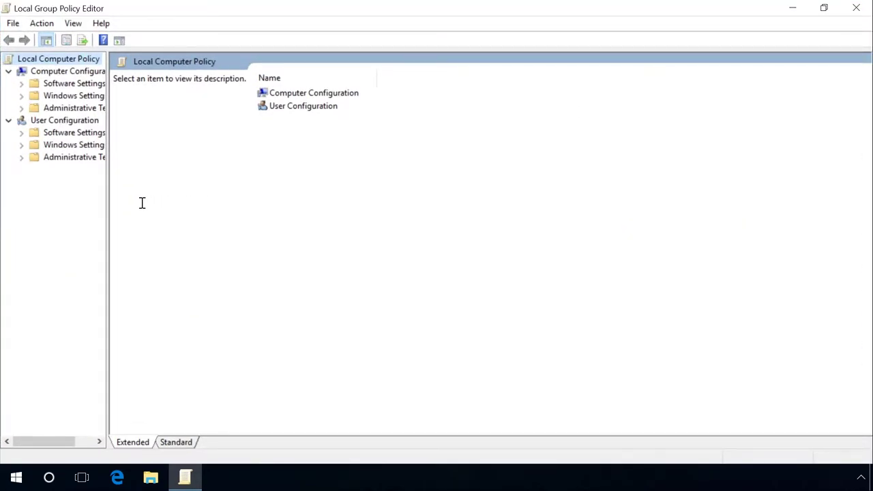
pyautogui.moveTo(107, 196); pyautogui.dragTo(201, 203)
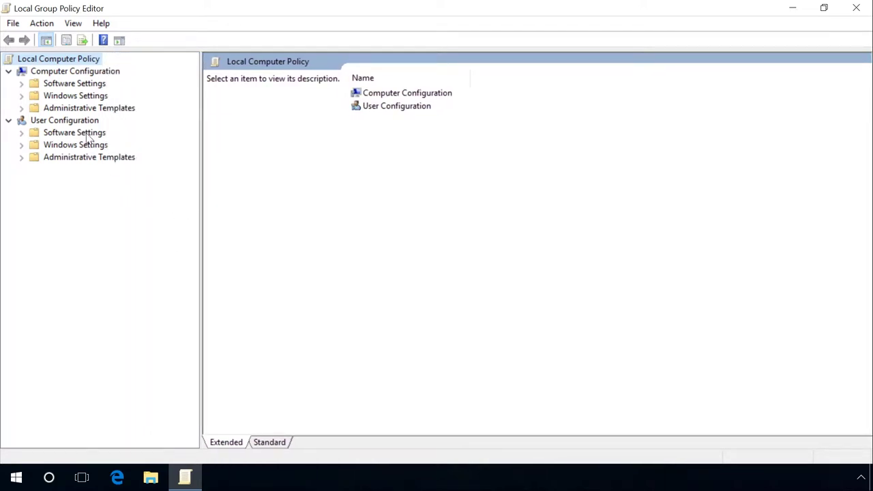
# Step: Go to Computer Configuration > Administrative Templates > Network > QoS Packet Scheduler in the policy tree
pyautogui.click(75, 71)
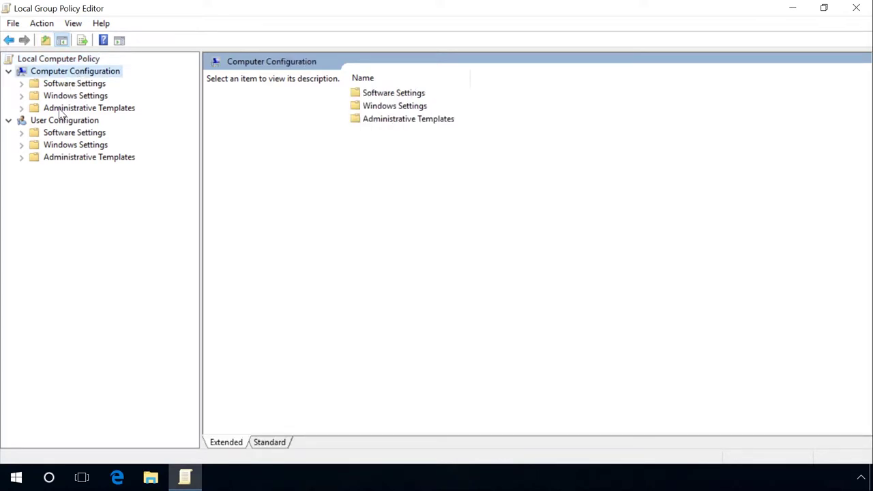
pyautogui.doubleClick(34, 110)
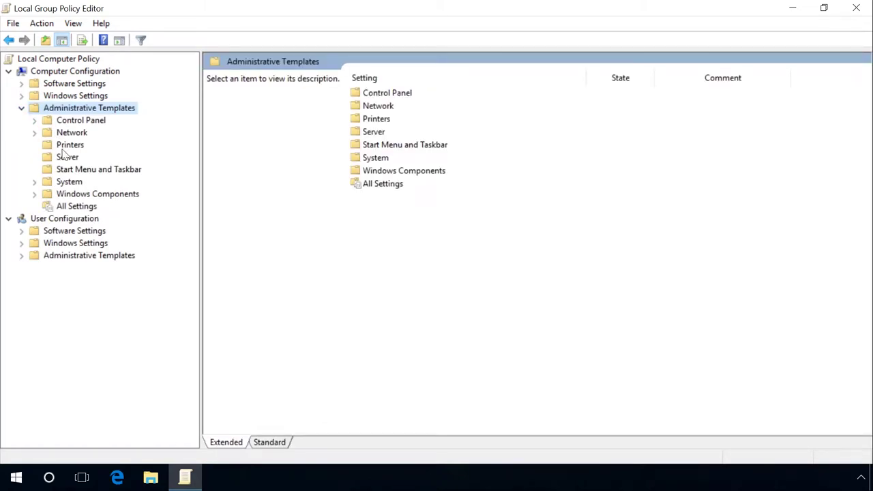
pyautogui.click(48, 134)
pyautogui.click(35, 133)
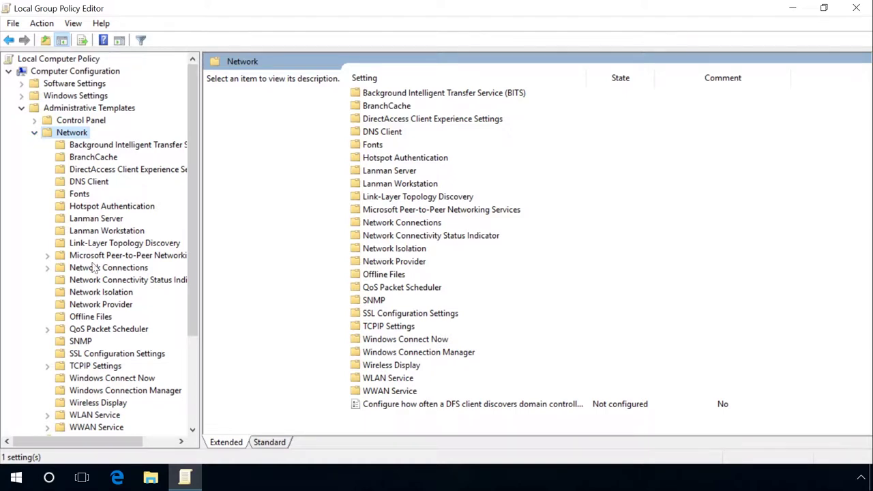
pyautogui.click(105, 330)
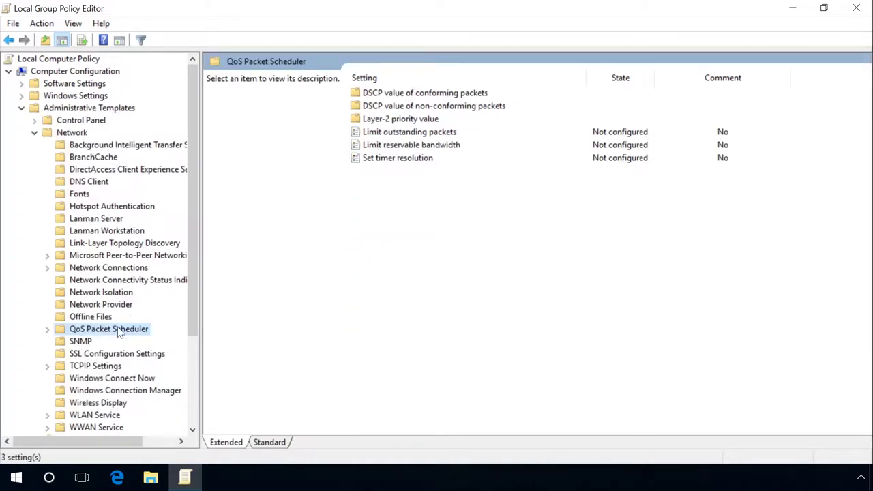
# Step: Enable the Limit reservable bandwidth policy with a bandwidth limit of 0 percent and apply it
pyautogui.click(411, 147)
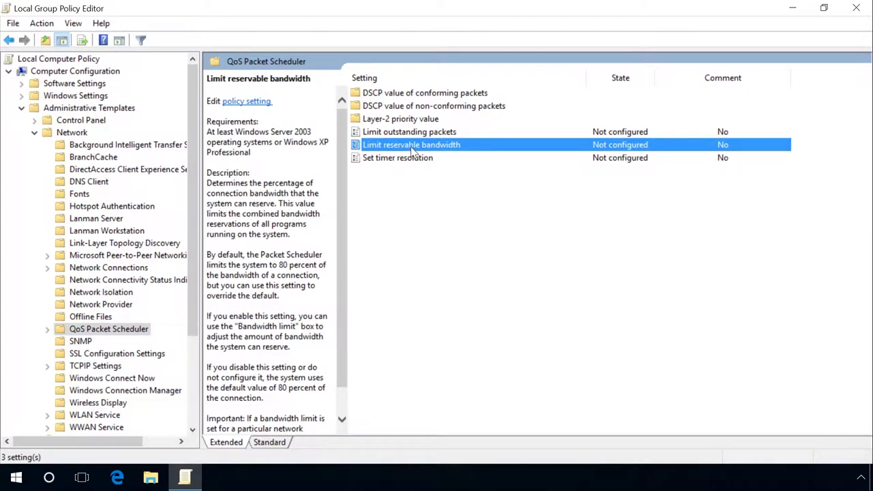
pyautogui.doubleClick(411, 147)
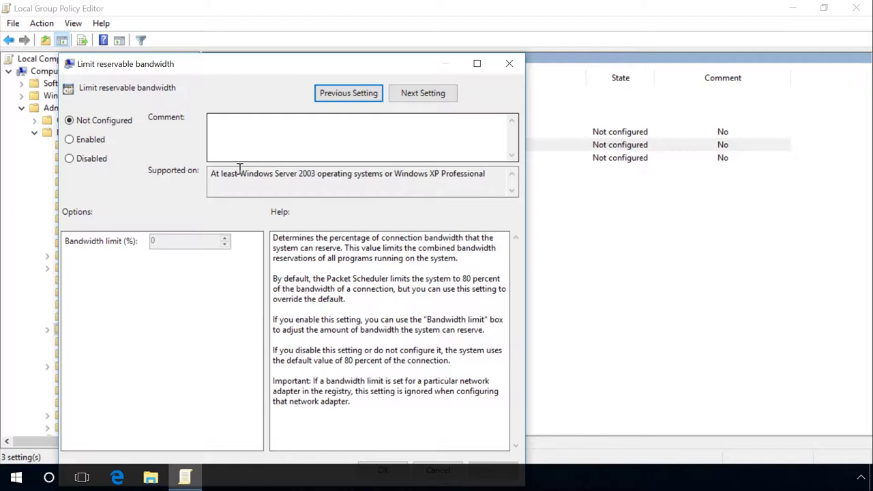
pyautogui.click(96, 140)
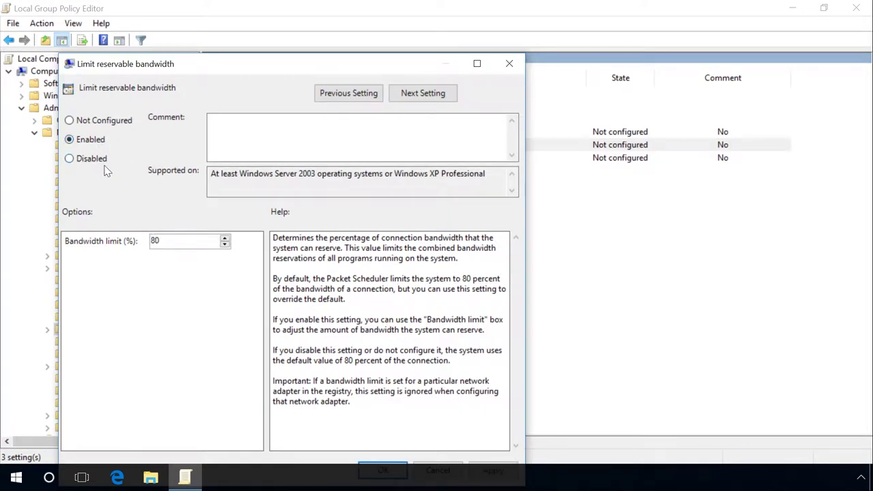
pyautogui.moveTo(165, 242); pyautogui.dragTo(146, 244)
pyautogui.write('0')
pyautogui.moveTo(262, 65); pyautogui.dragTo(263, 35)
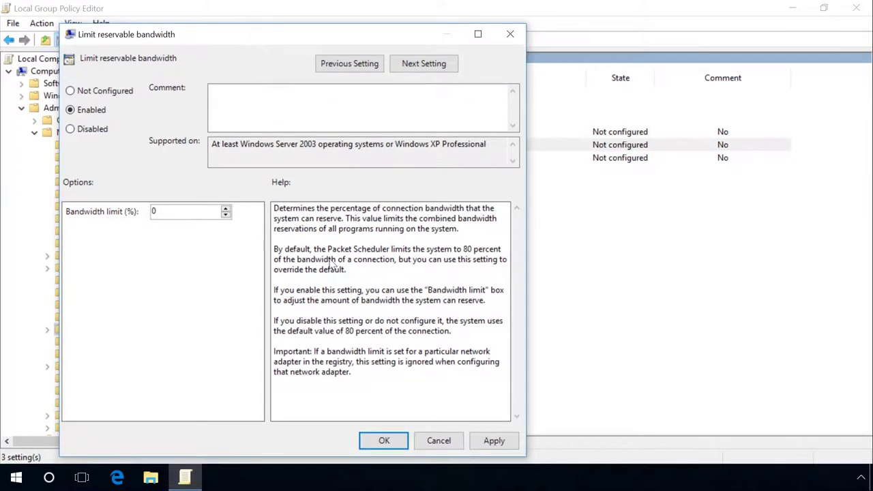
pyautogui.click(494, 441)
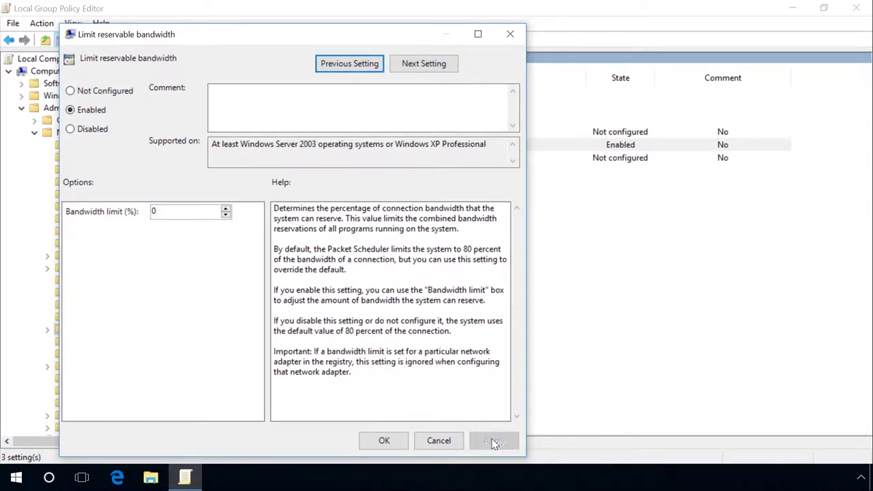
pyautogui.click(384, 441)
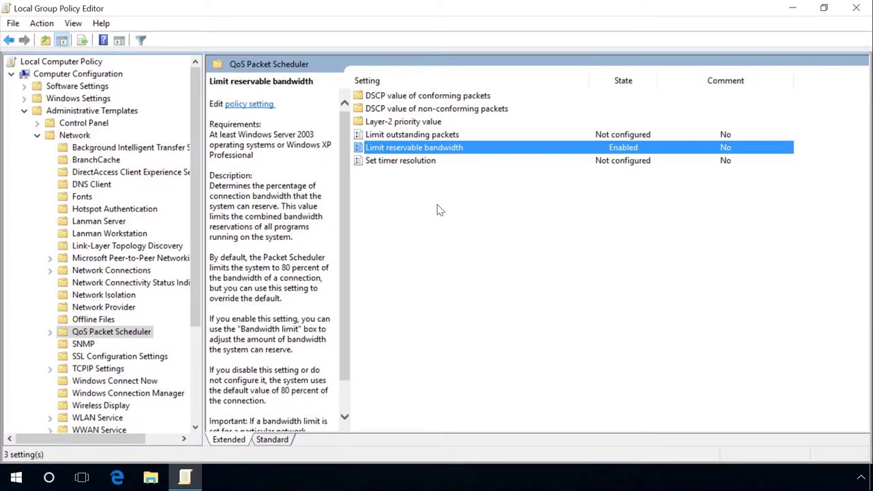
pyautogui.click(431, 138)
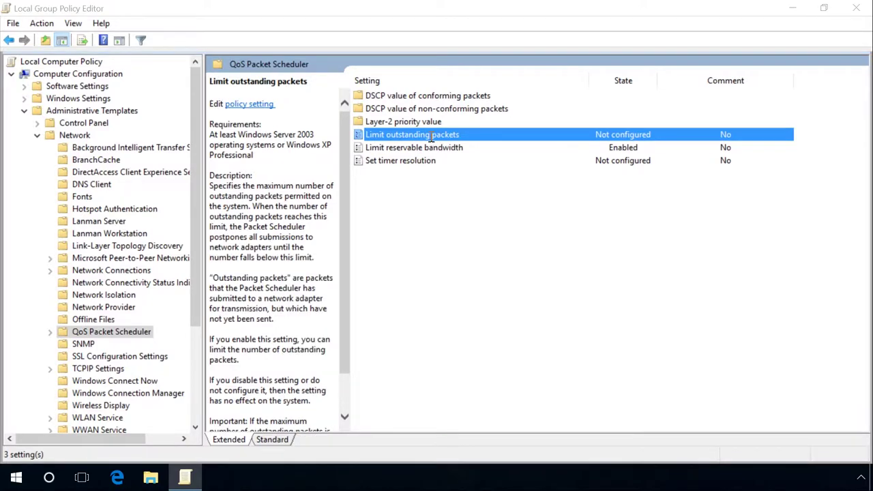
pyautogui.doubleClick(432, 138)
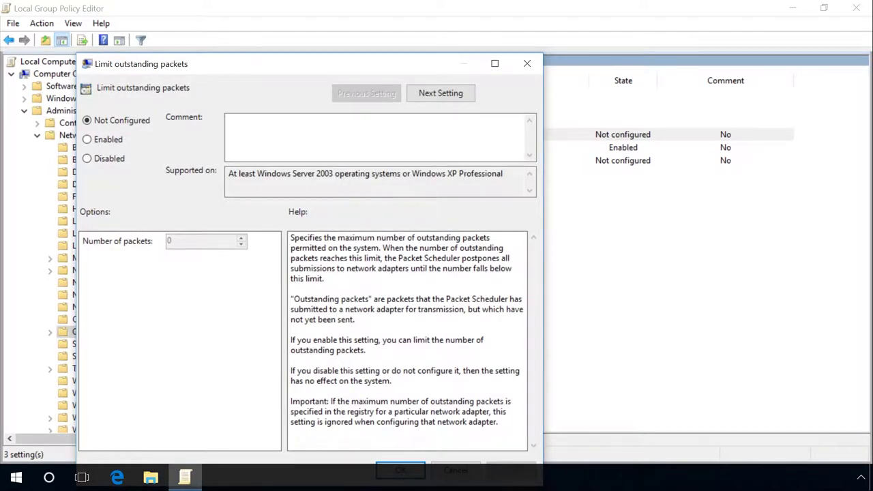
pyautogui.moveTo(239, 69); pyautogui.dragTo(254, 36)
pyautogui.click(130, 107)
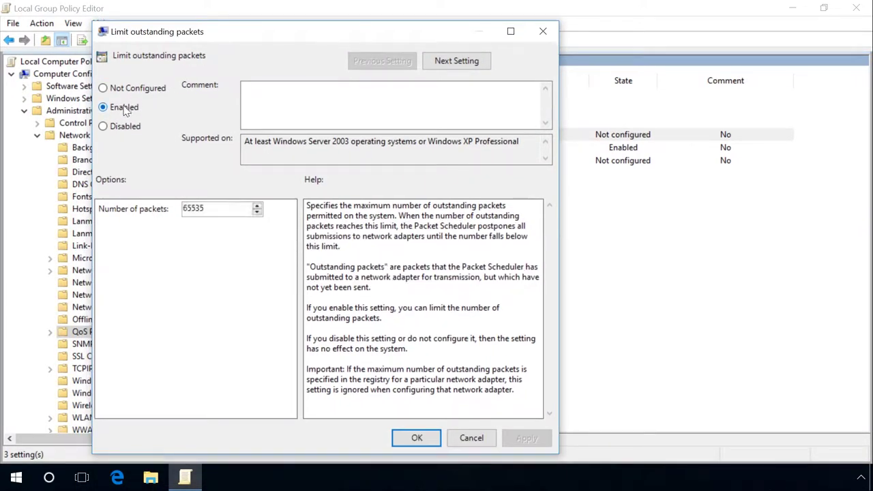
pyautogui.doubleClick(188, 207)
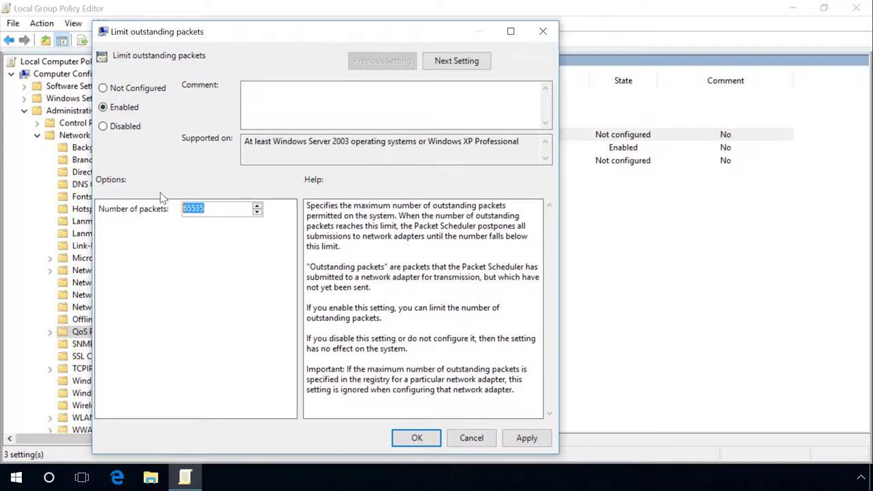
pyautogui.write('4000000000')
pyautogui.click(527, 439)
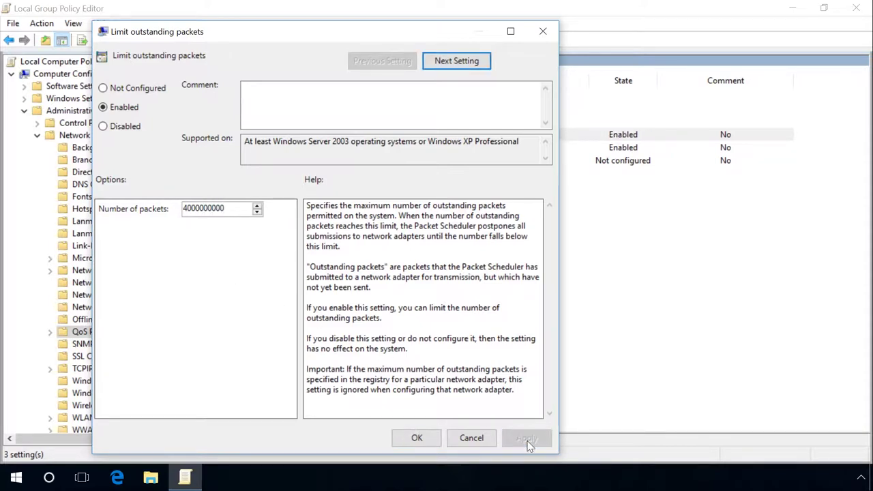
pyautogui.click(423, 440)
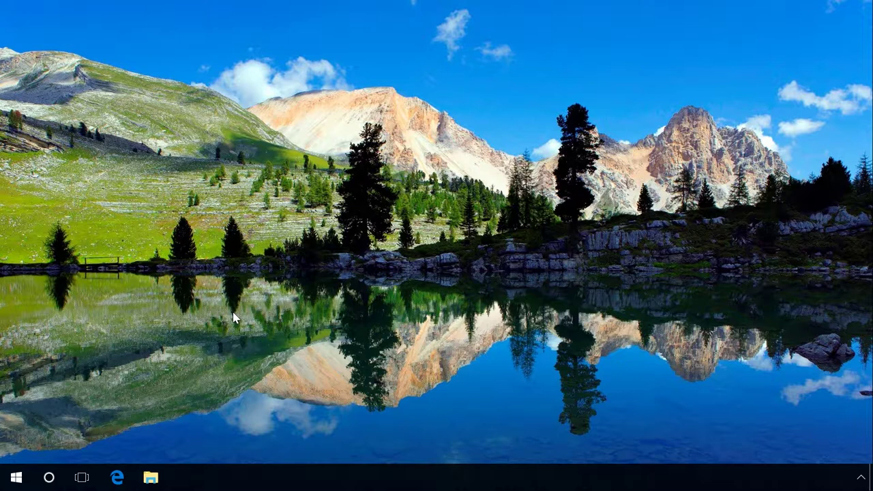
# Step: Launch the Registry Editor with regedit and expand the HKEY_LOCAL_MACHINE branch
pyautogui.press('super+r')
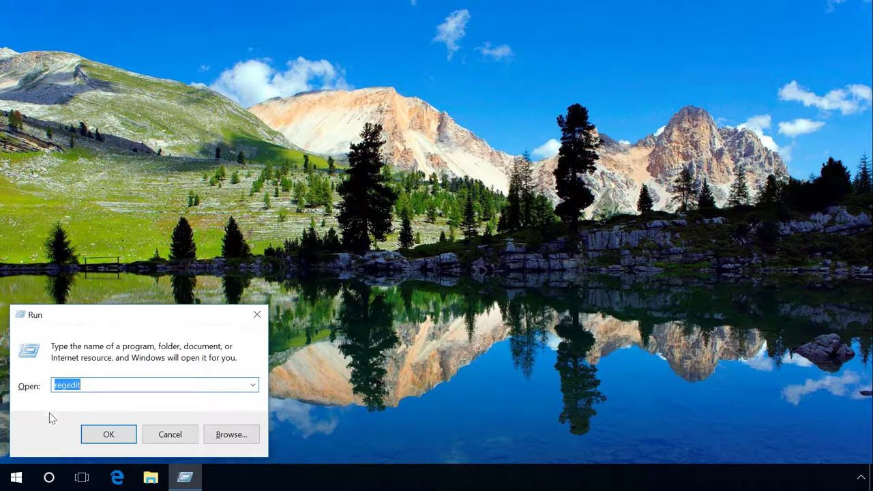
pyautogui.click(104, 436)
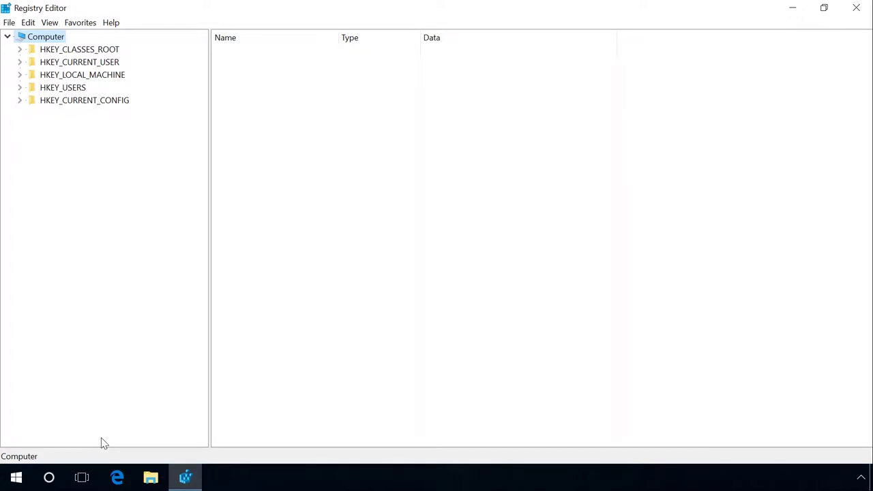
pyautogui.click(56, 76)
pyautogui.click(20, 75)
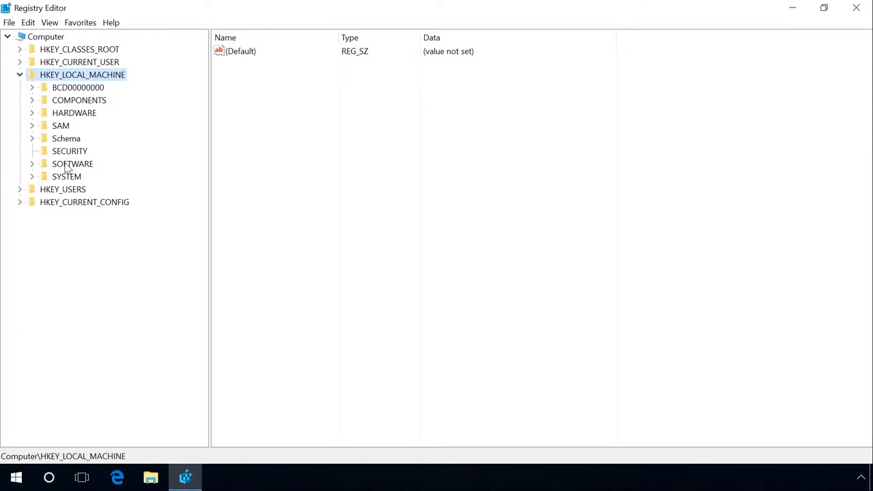
# Step: Go to HKEY_LOCAL_MACHINE\SOFTWARE\Microsoft\Windows\CurrentVersion in the registry tree
pyautogui.click(44, 166)
pyautogui.click(31, 166)
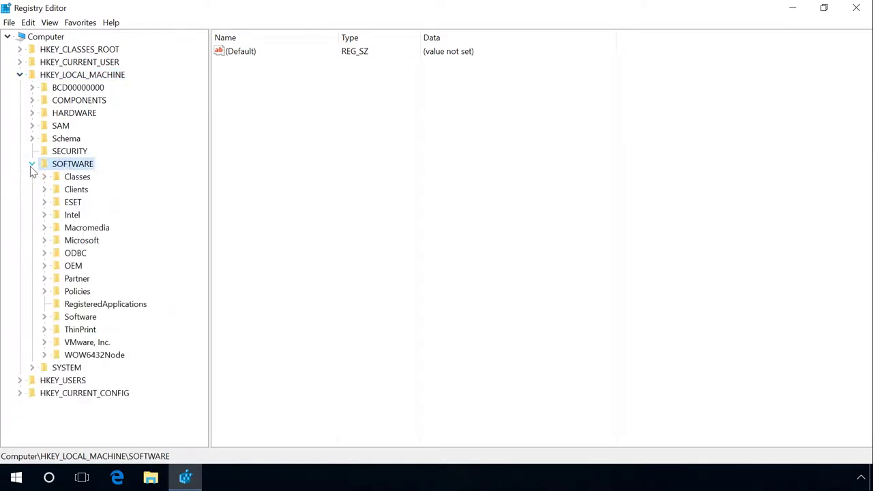
pyautogui.click(79, 243)
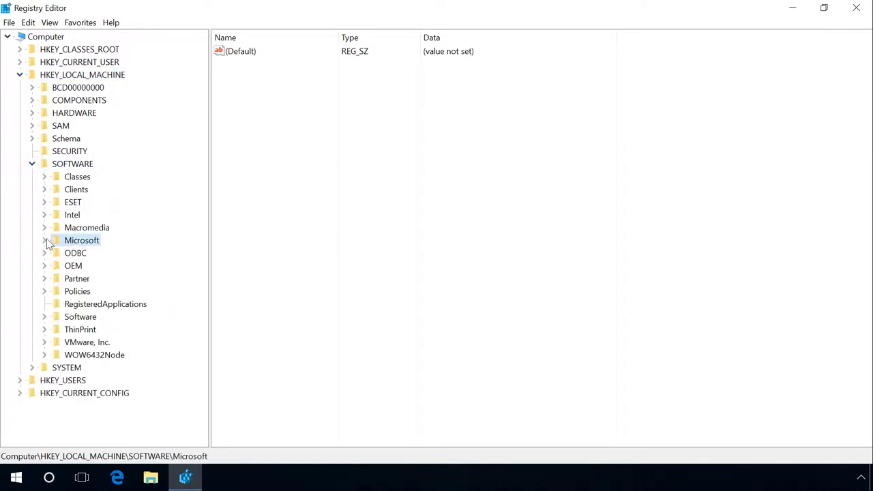
pyautogui.click(45, 241)
pyautogui.scroll(-15, 46, 244)
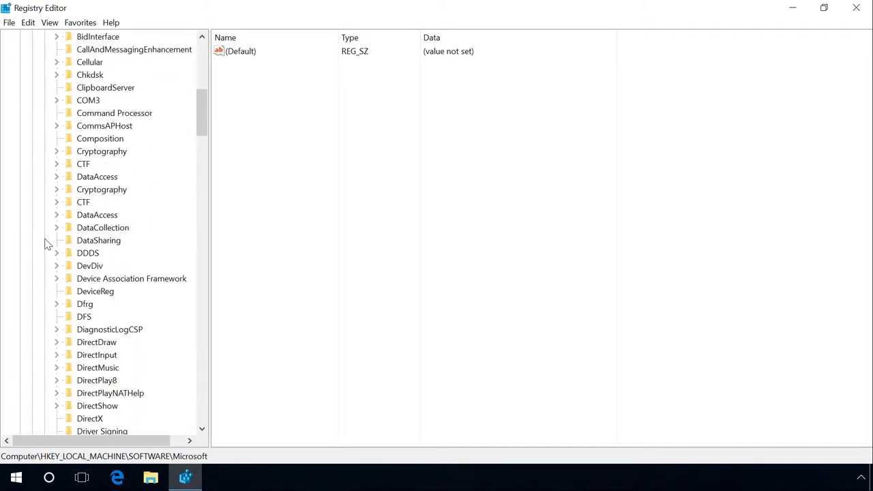
pyautogui.scroll(-20, 46, 244)
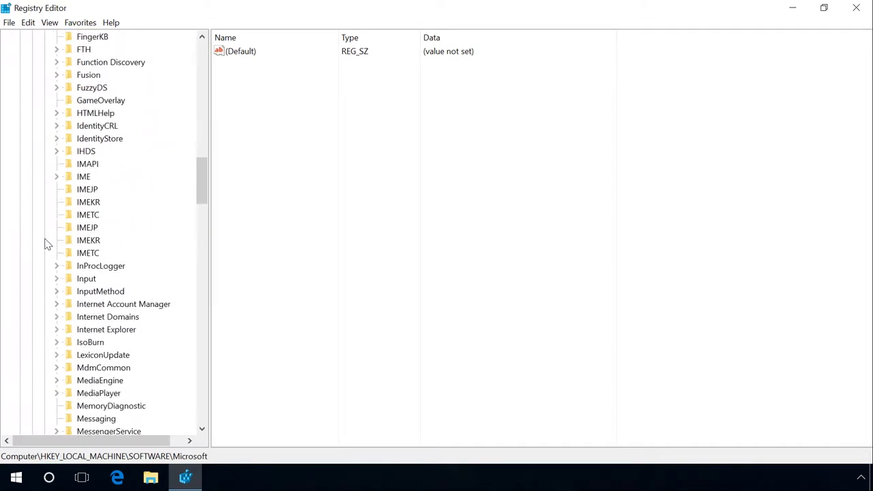
pyautogui.scroll(-20, 45, 244)
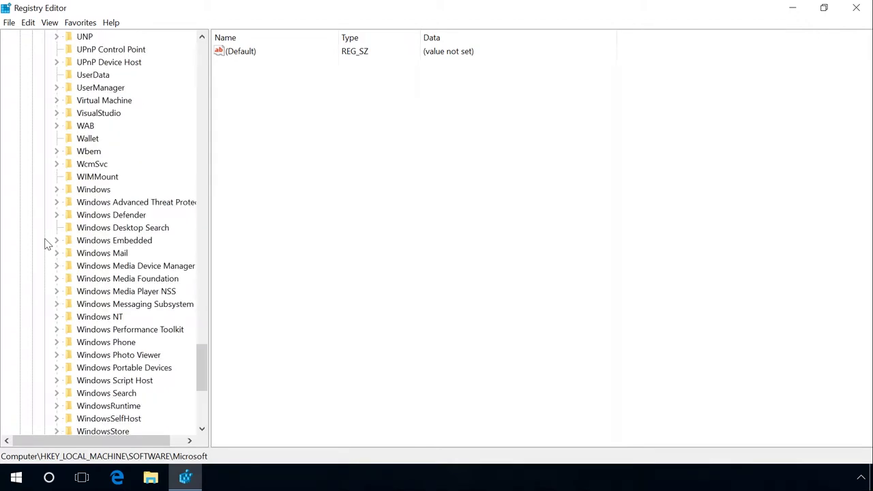
pyautogui.click(95, 191)
pyautogui.click(56, 189)
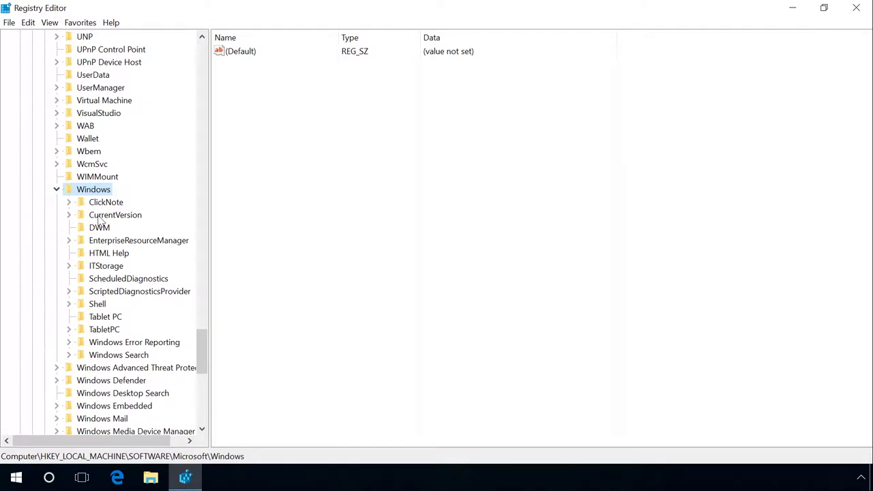
pyautogui.click(100, 217)
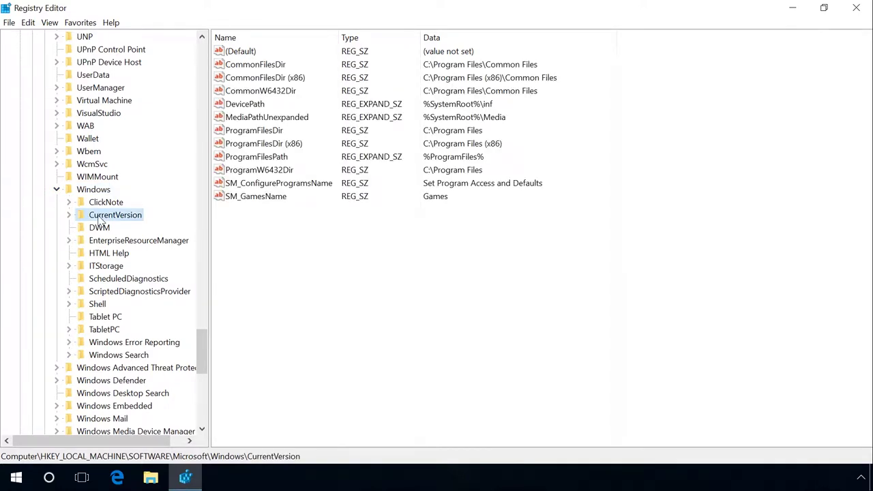
# Step: Create a DWORD (32-bit) value named MaxConnectionsPerServer in the CurrentVersion key
pyautogui.click(270, 233)
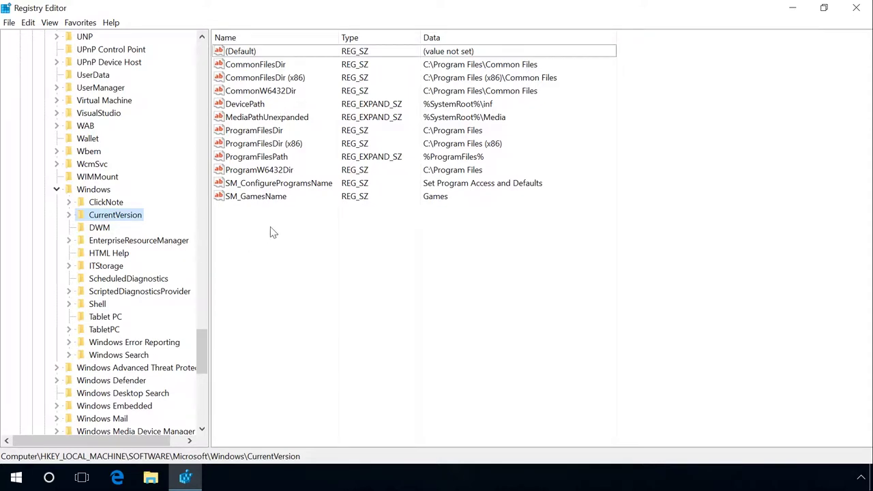
pyautogui.rightClick(271, 233)
pyautogui.moveTo(293, 235)
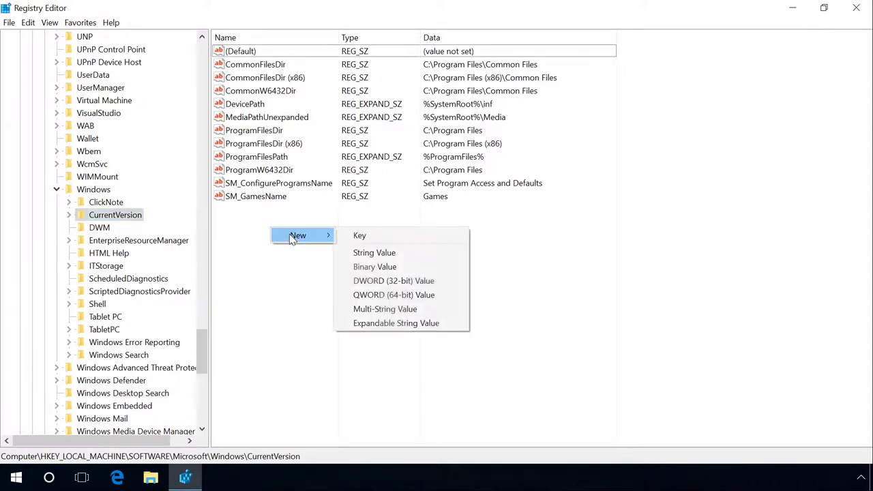
pyautogui.click(400, 282)
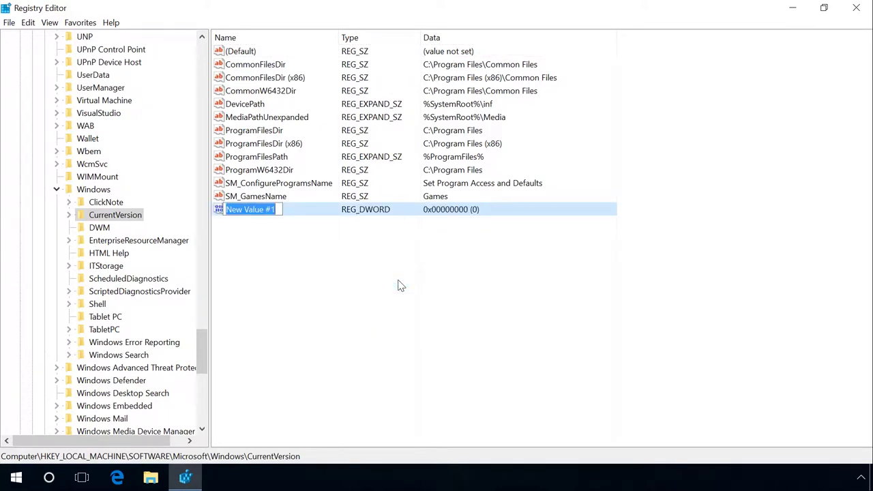
pyautogui.write('M')
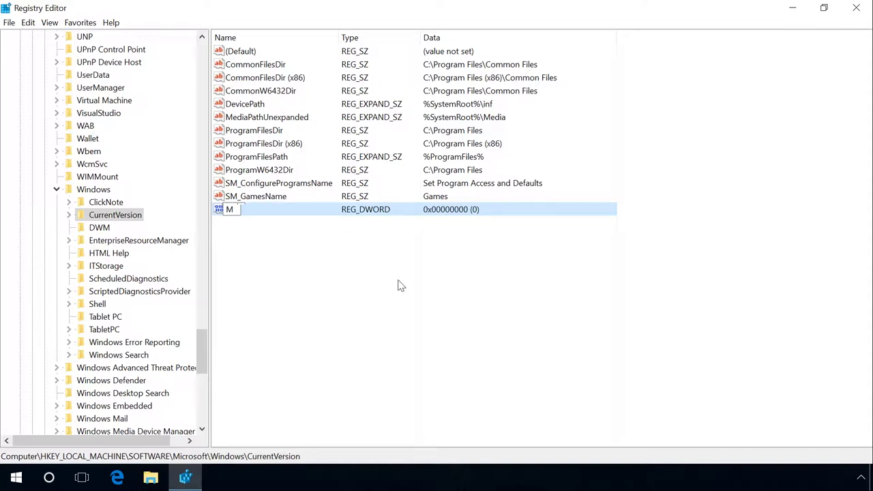
pyautogui.write('axConn')
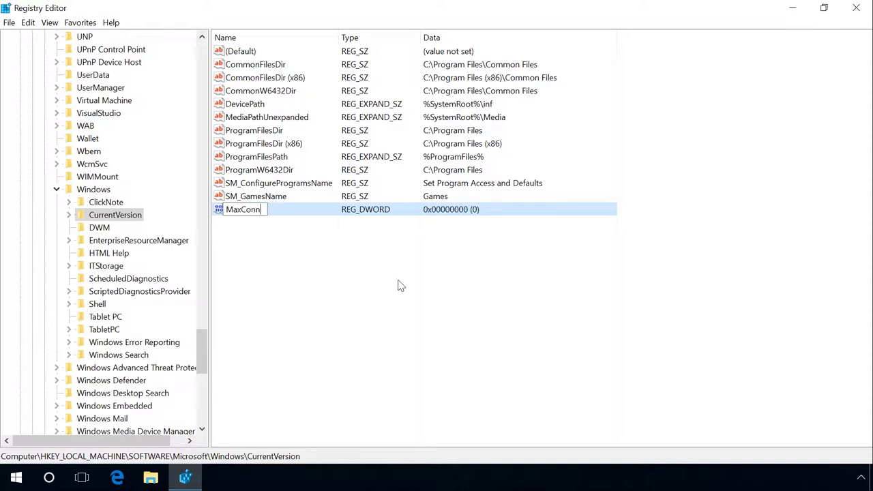
pyautogui.write('ectionsPe')
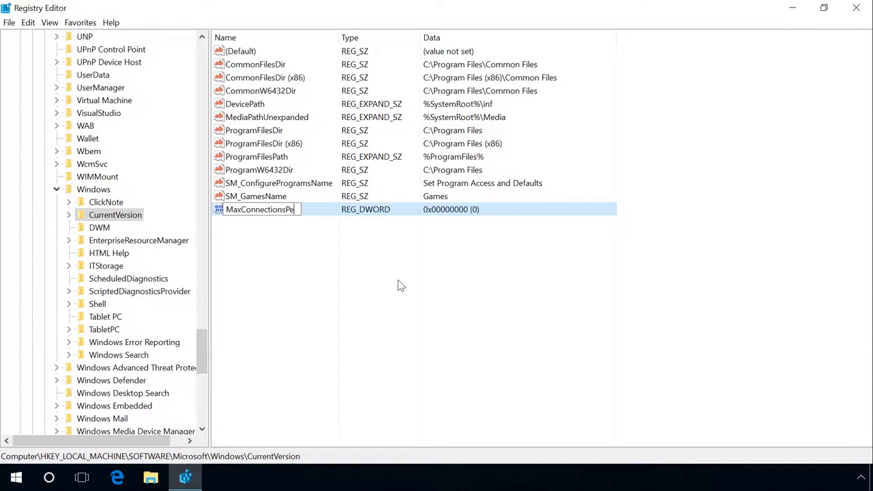
pyautogui.write('rServer')
pyautogui.press('Return')
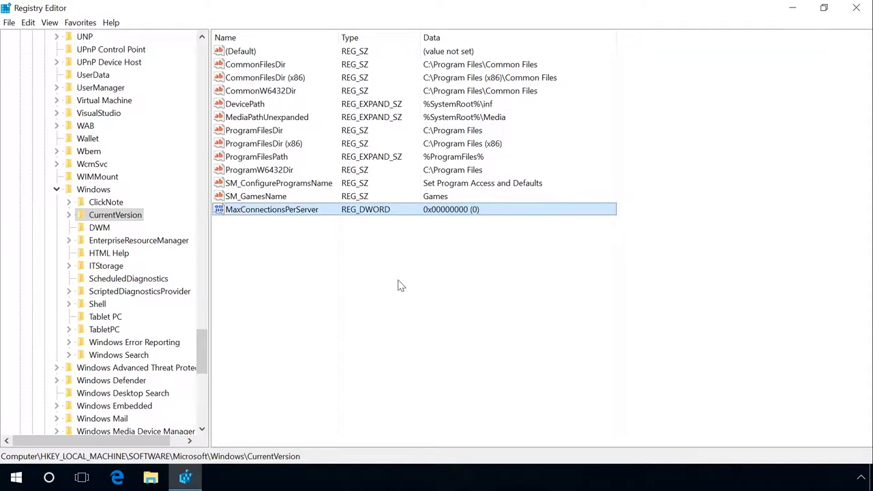
# Step: Set the value data of MaxConnectionsPerServer to hexadecimal 16
pyautogui.rightClick(297, 213)
pyautogui.click(317, 217)
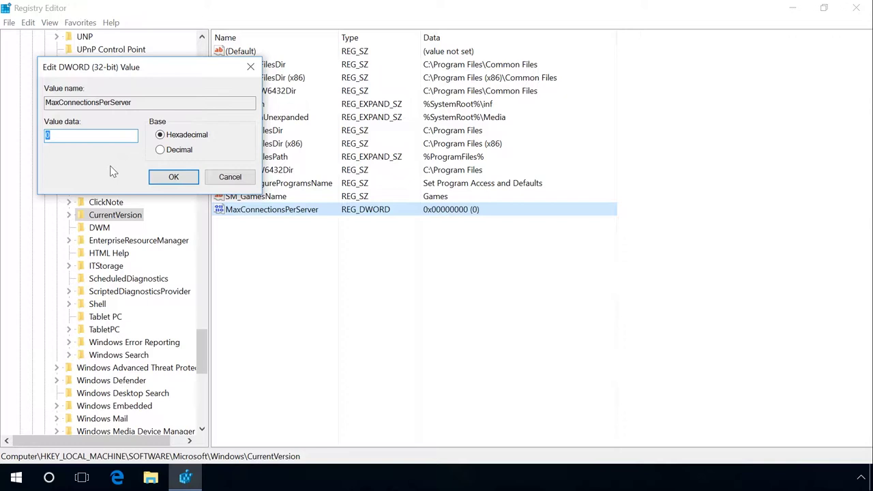
pyautogui.write('16')
pyautogui.click(175, 177)
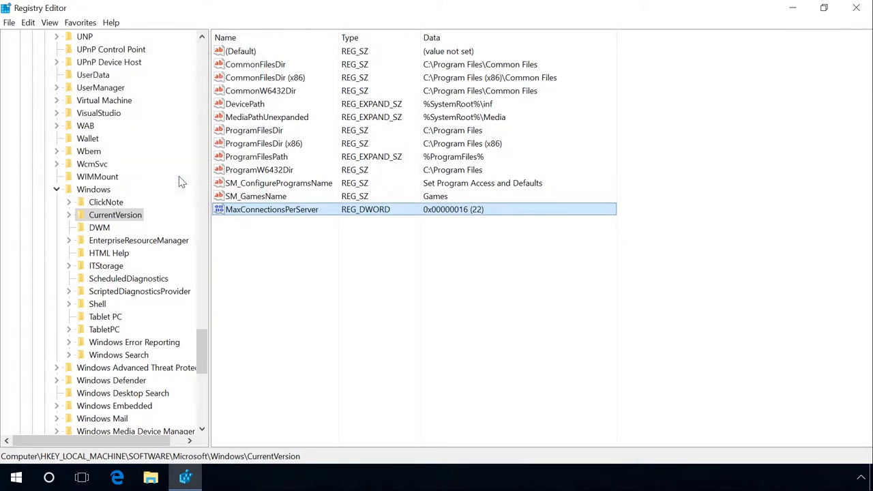
# Step: Create another DWORD (32-bit) value named MacConnection1_0Server in the CurrentVersion key
pyautogui.rightClick(249, 230)
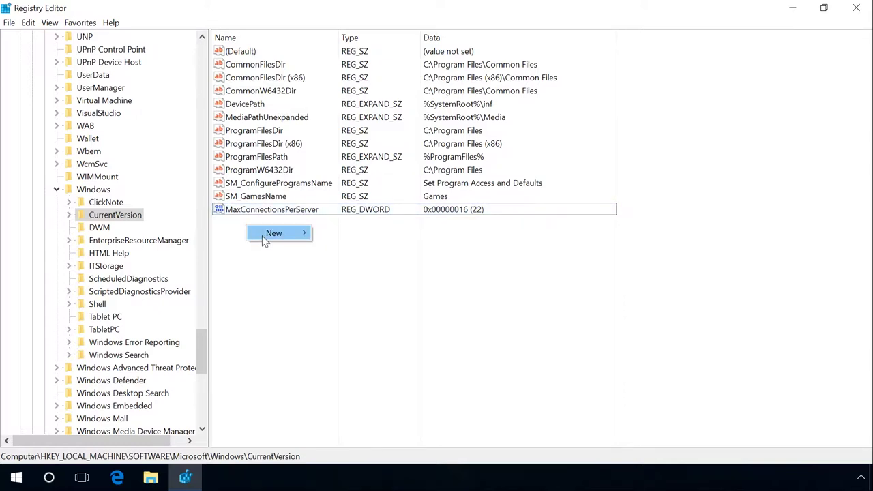
pyautogui.moveTo(274, 234)
pyautogui.click(367, 279)
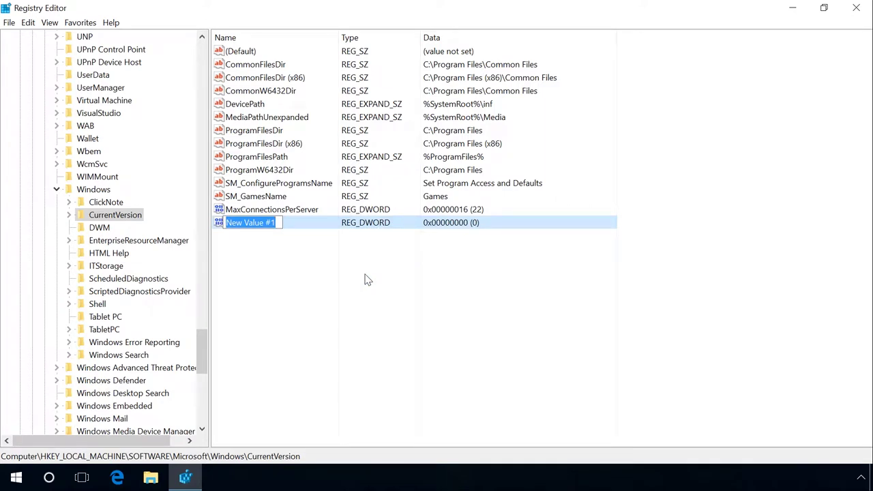
pyautogui.write('Ma')
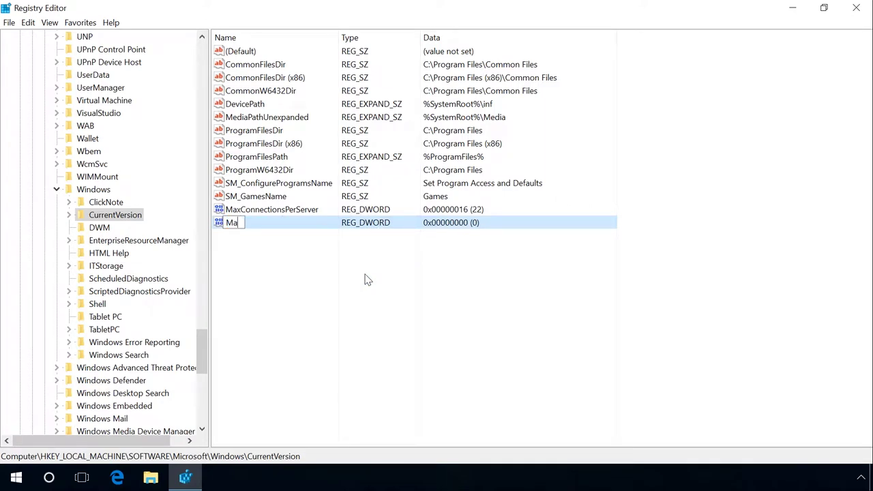
pyautogui.write('cConnect')
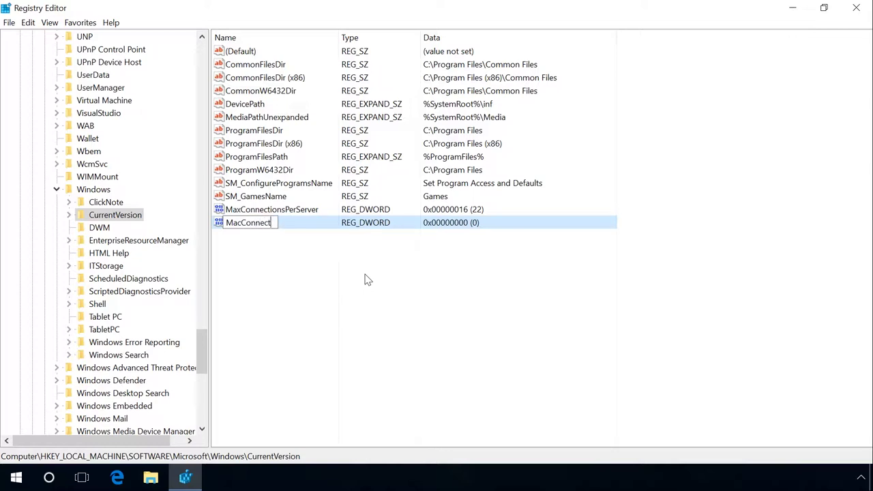
pyautogui.write('ion1_0Server')
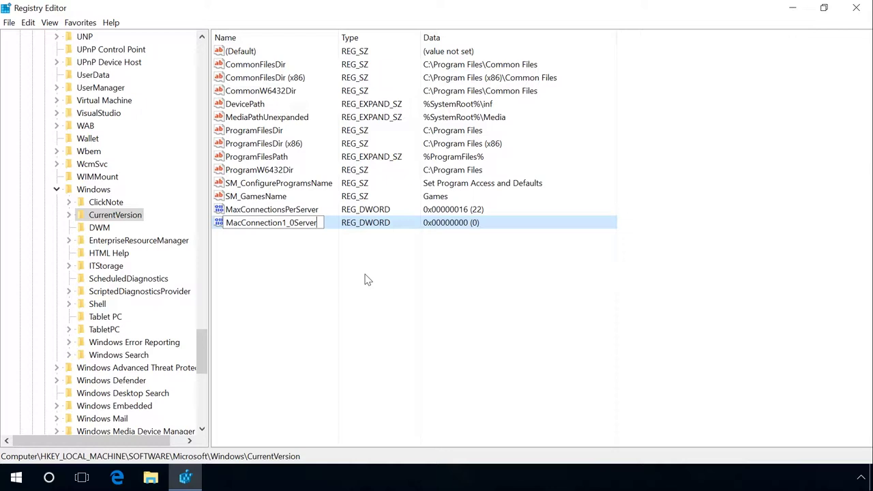
pyautogui.press('Return')
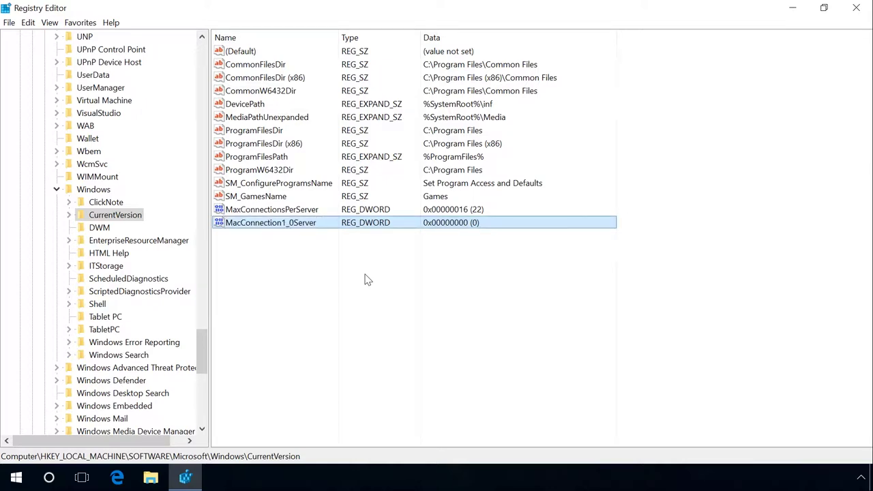
# Step: Set the value data of MacConnection1_0Server to hexadecimal 16
pyautogui.rightClick(291, 225)
pyautogui.click(305, 230)
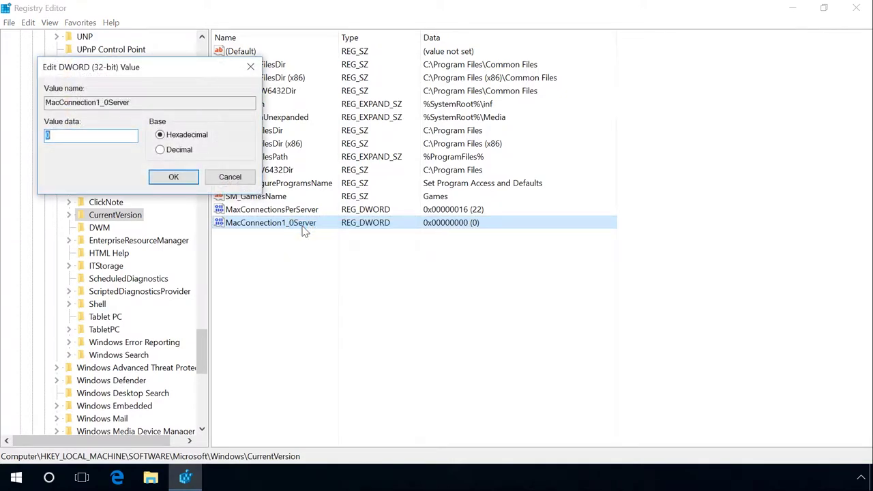
pyautogui.write('16')
pyautogui.click(171, 179)
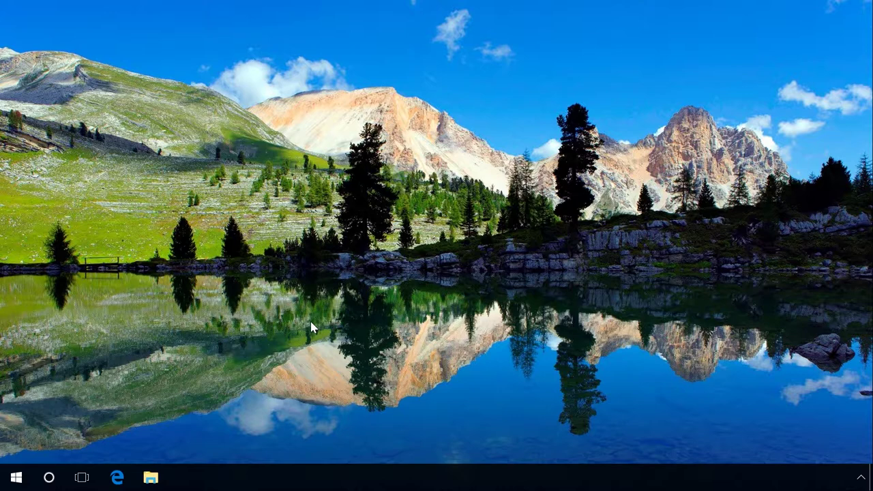
# Step: Open Command Prompt as administrator and run netsh interface tcp set global autotuning=disabled
pyautogui.rightClick(16, 480)
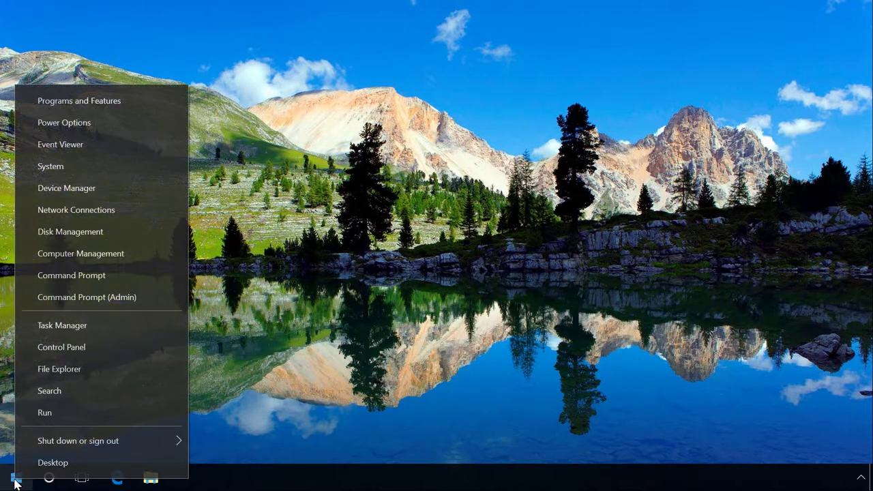
pyautogui.click(110, 298)
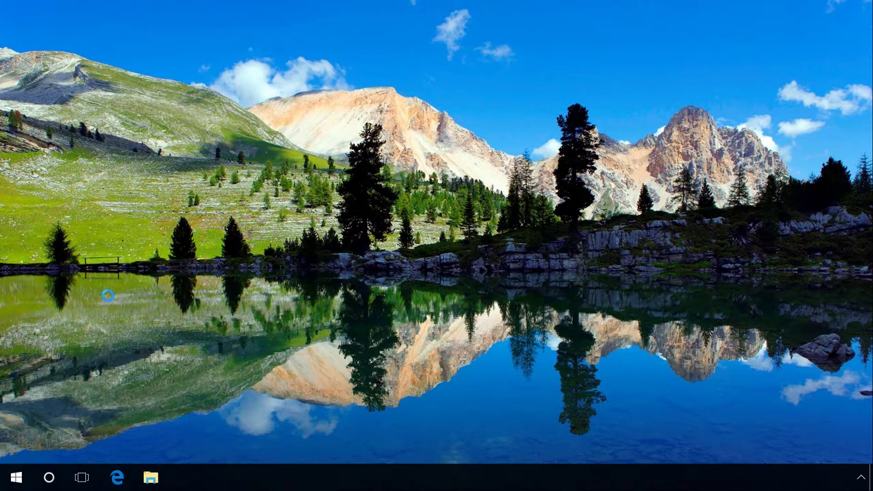
pyautogui.write('netsh interface tcp set global autotuning=disabled')
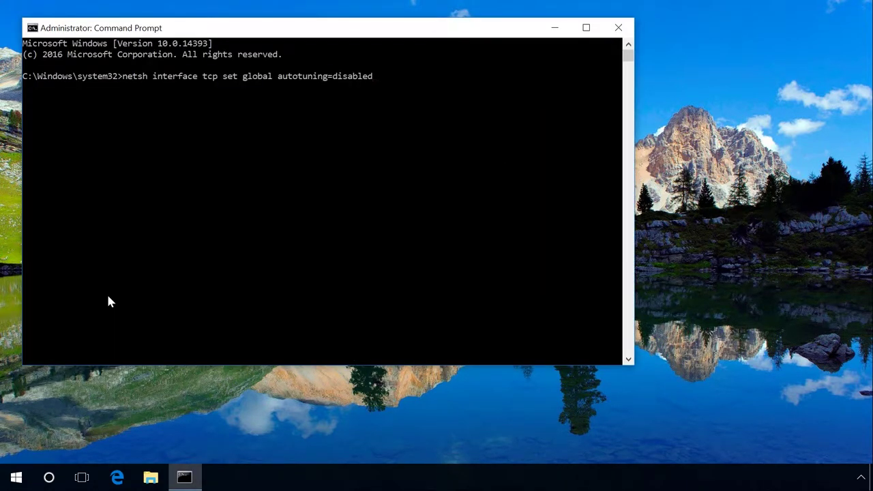
pyautogui.press('Return')
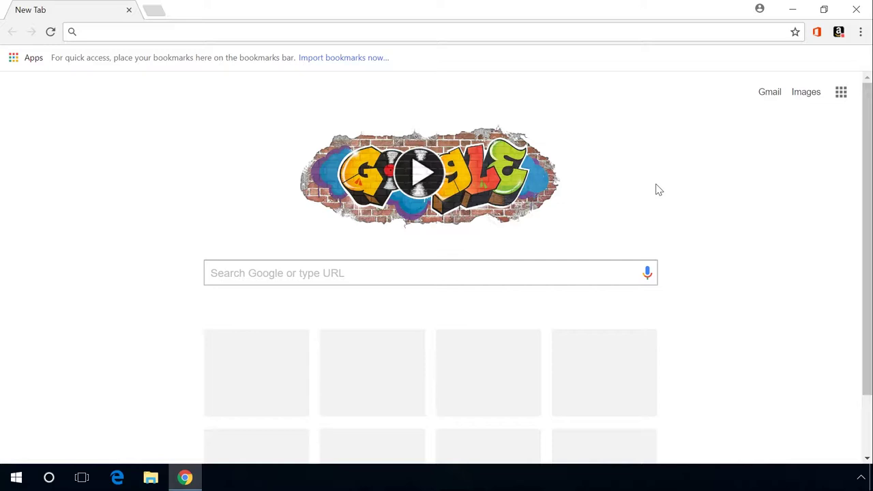
# Step: Open the extensions page in Chrome and remove the Amazon Assistant for Chrome extension
pyautogui.click(861, 32)
pyautogui.moveTo(784, 232)
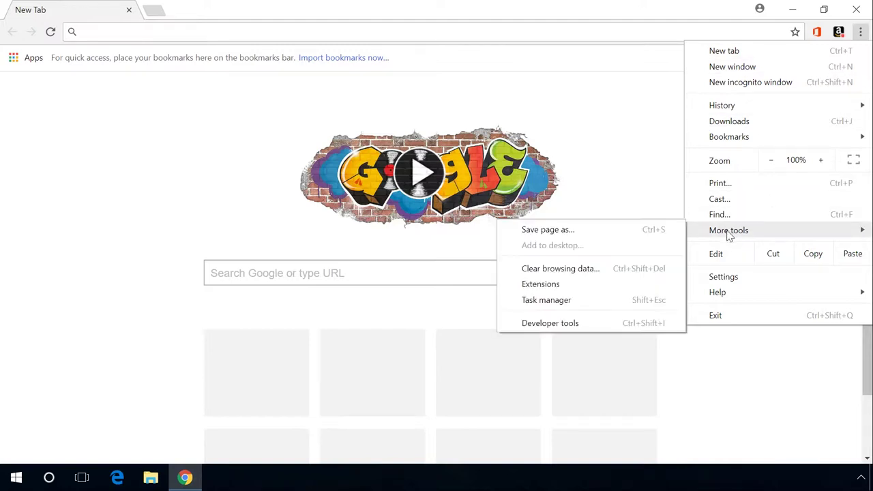
pyautogui.click(546, 285)
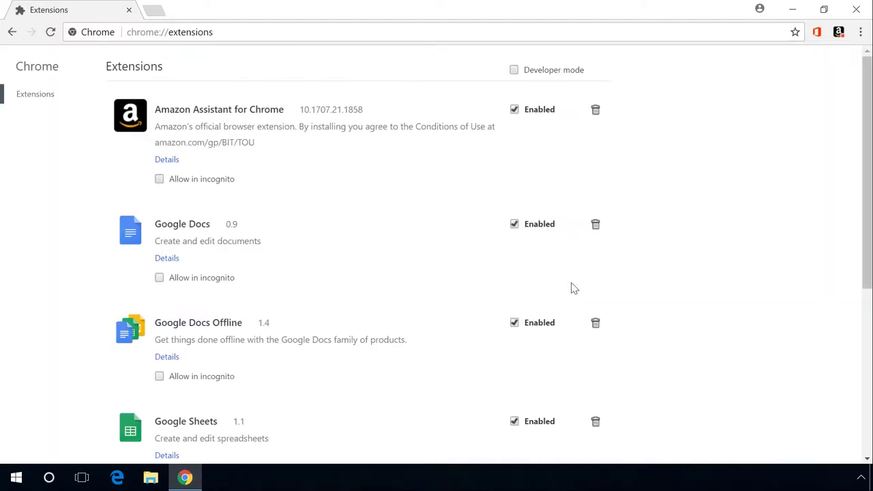
pyautogui.click(595, 112)
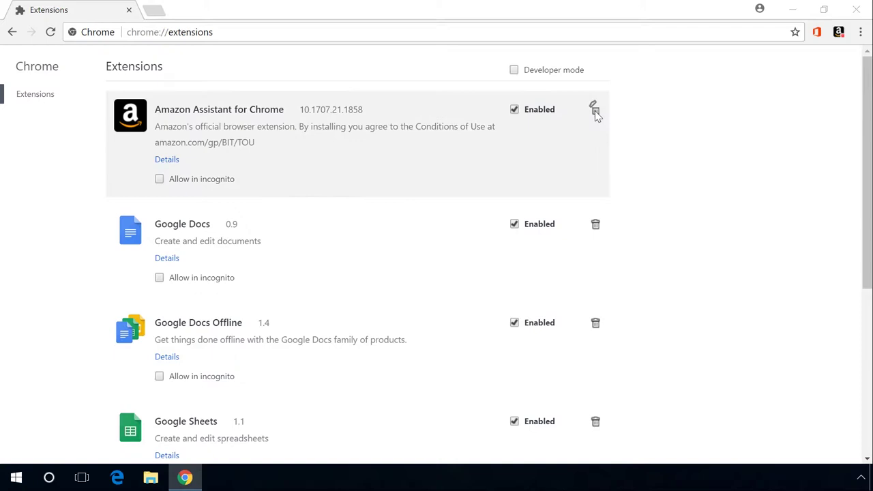
pyautogui.click(459, 145)
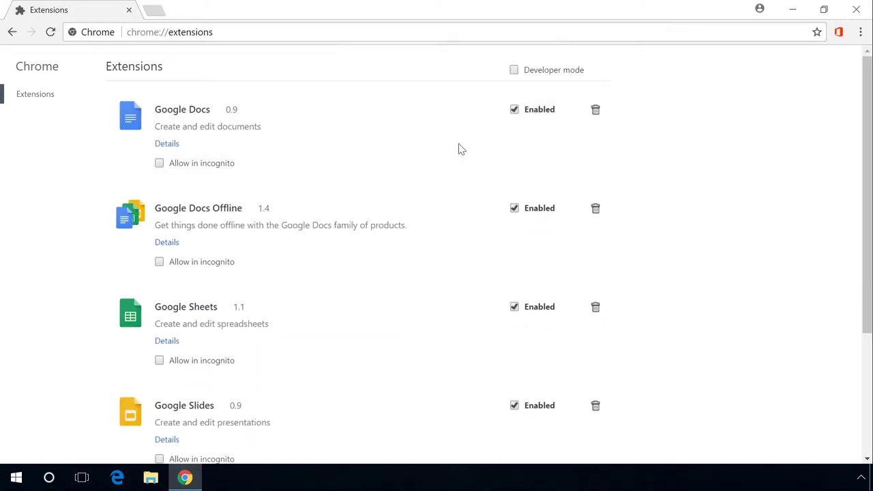
# Step: Remove the Office Online extension from Chrome's extensions list
pyautogui.scroll(-3, 460, 149)
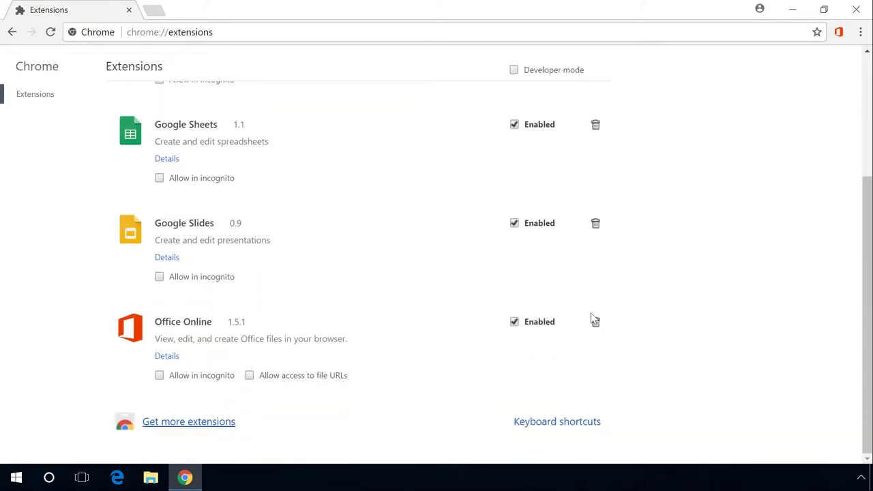
pyautogui.click(595, 323)
pyautogui.click(466, 147)
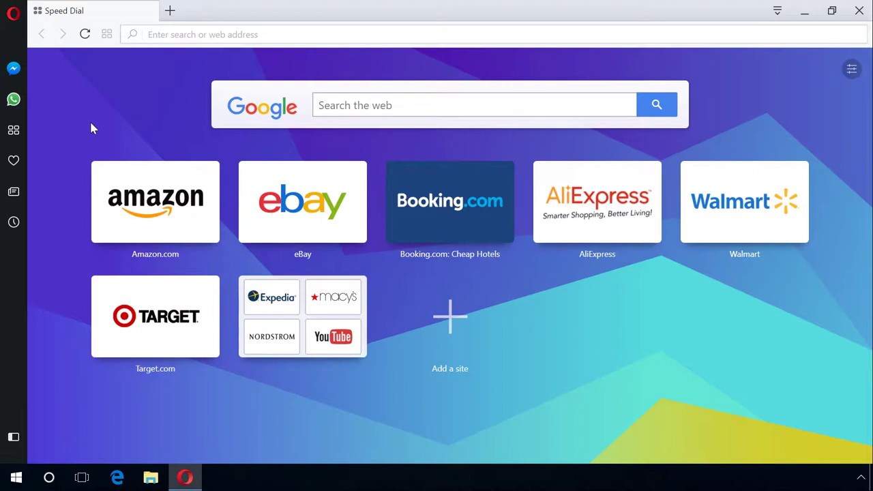
# Step: Enable Opera Turbo in Opera's advanced browser settings and turn on ad blocking in the basic settings
pyautogui.click(14, 16)
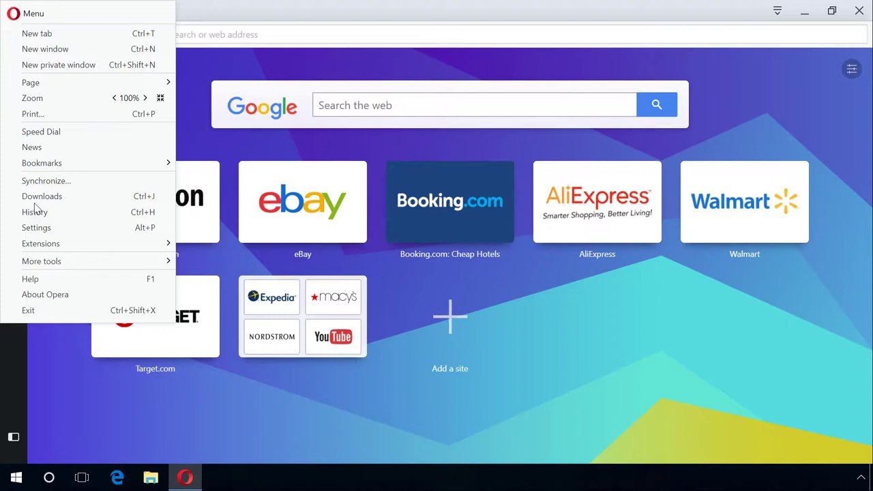
pyautogui.click(37, 227)
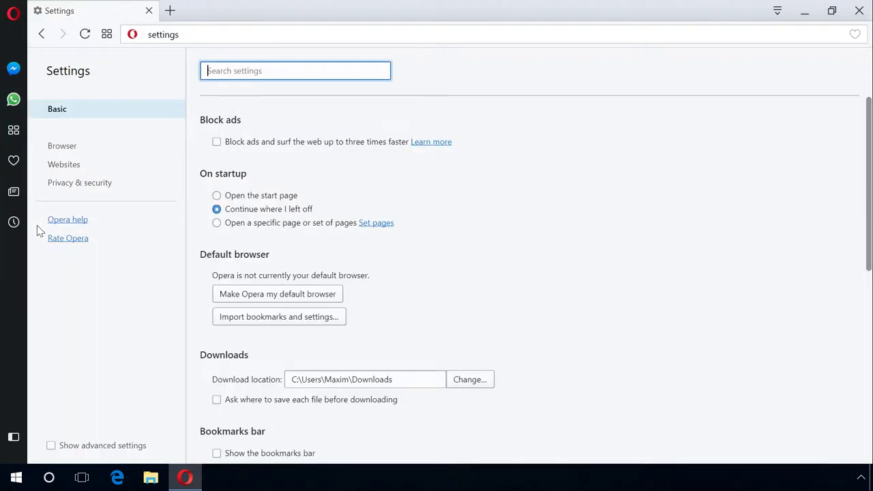
pyautogui.click(69, 151)
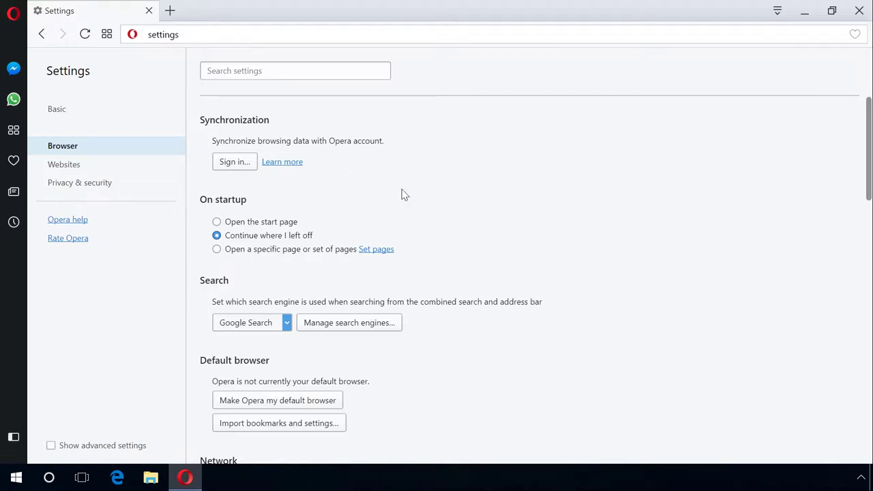
pyautogui.click(87, 448)
pyautogui.scroll(-20, 463, 261)
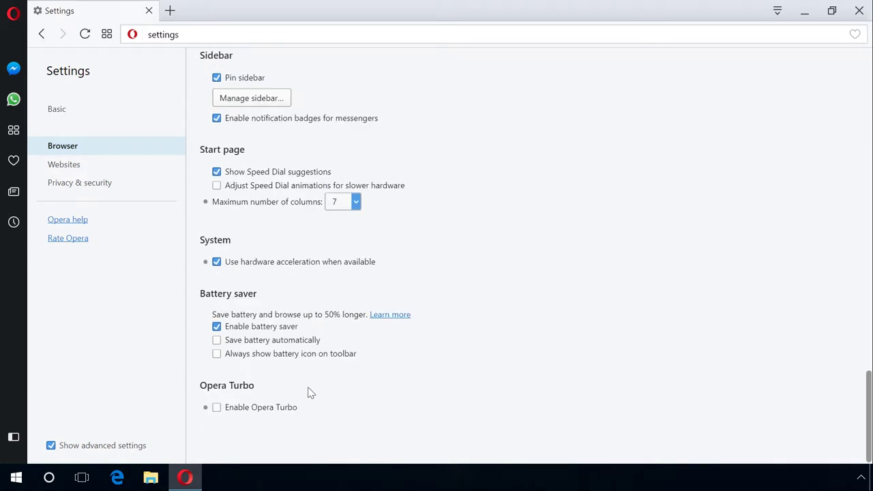
pyautogui.click(273, 409)
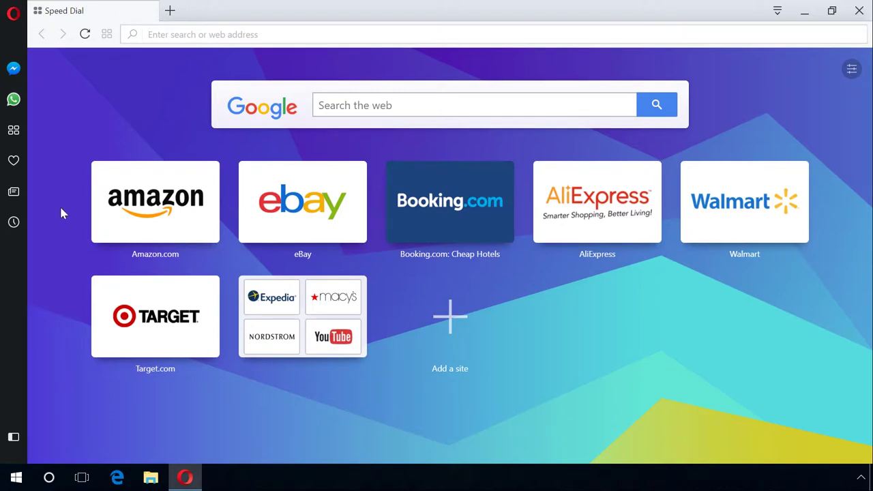
pyautogui.click(13, 15)
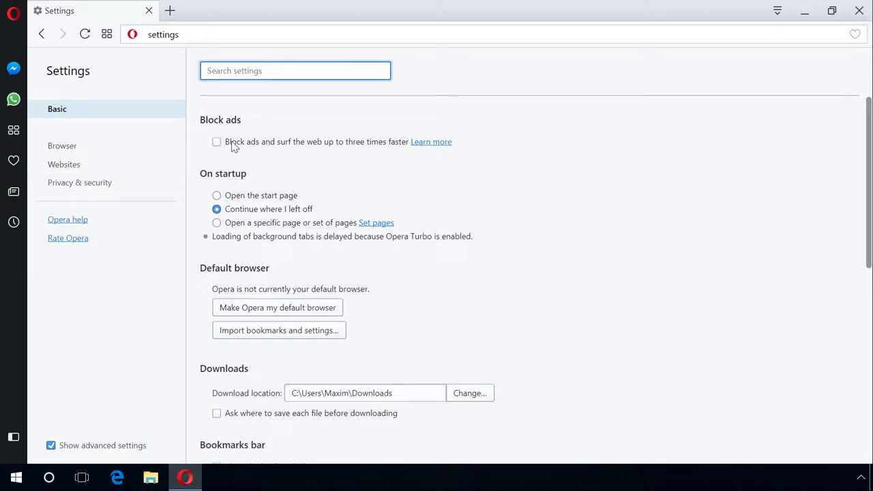
pyautogui.click(232, 148)
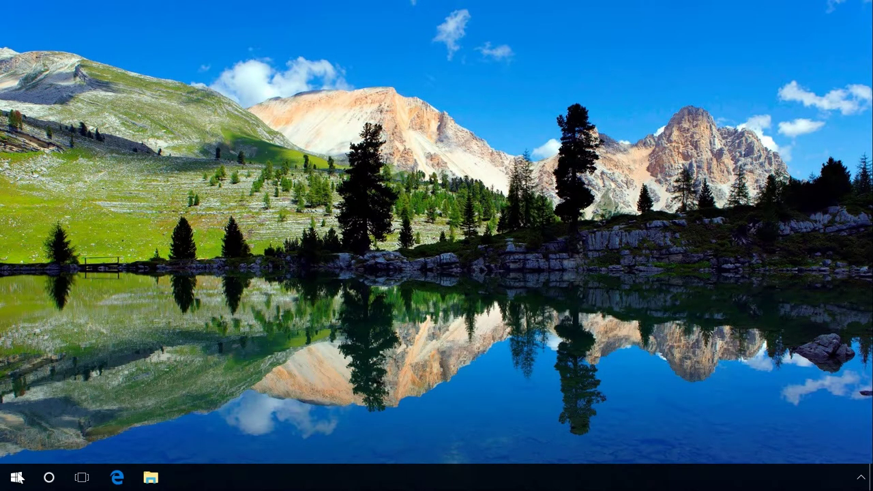
# Step: Open Device Manager and stop the computer from turning off the Intel 82574L Gigabit network adapter to save power
pyautogui.rightClick(16, 478)
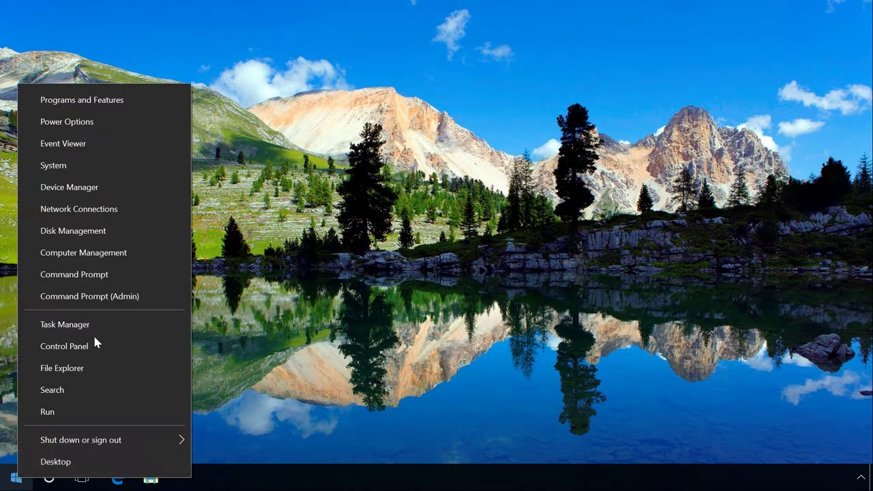
pyautogui.click(90, 189)
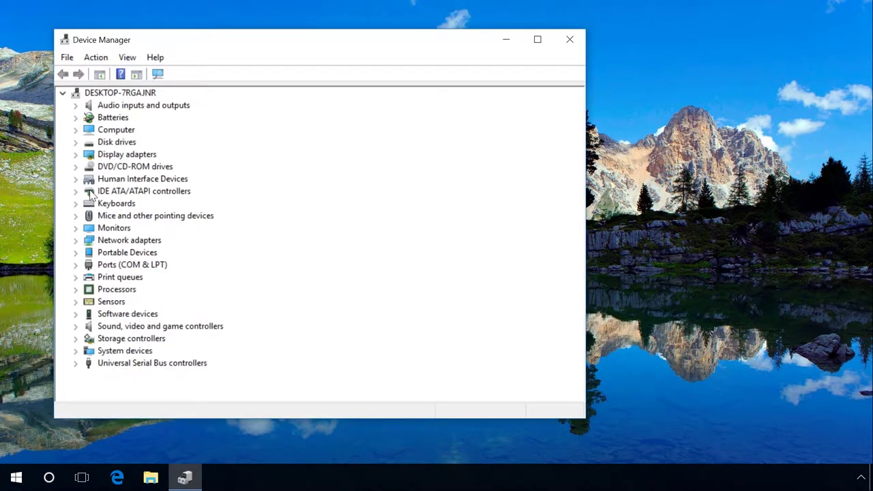
pyautogui.click(107, 240)
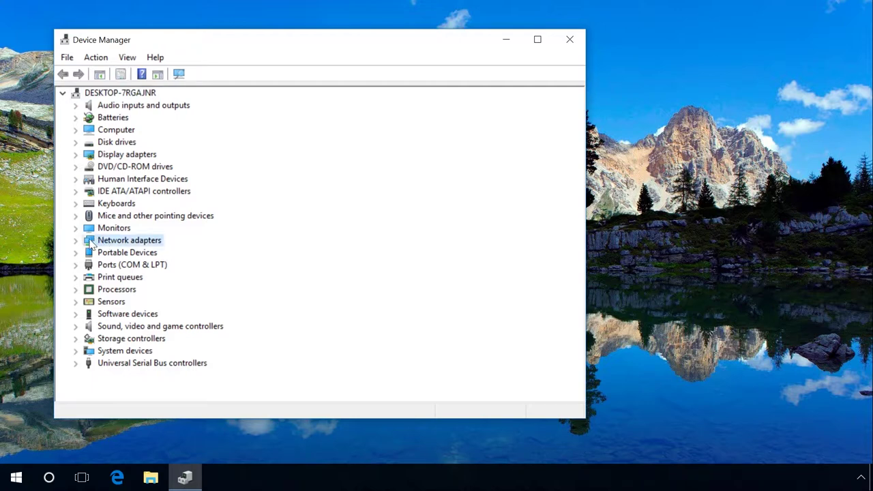
pyautogui.click(75, 240)
pyautogui.click(134, 254)
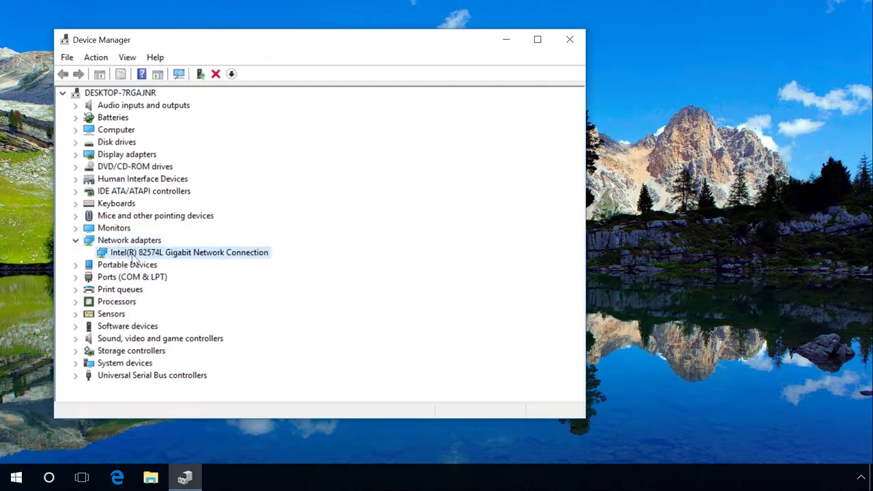
pyautogui.doubleClick(134, 258)
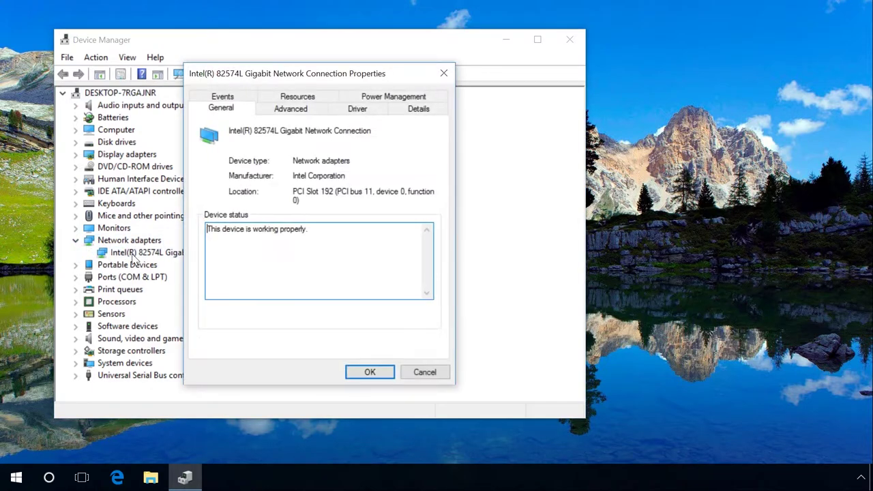
pyautogui.click(375, 100)
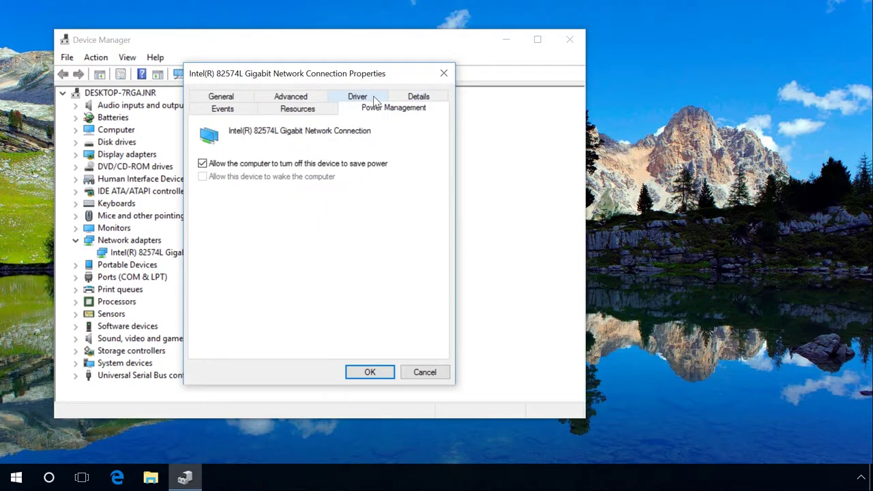
pyautogui.click(237, 169)
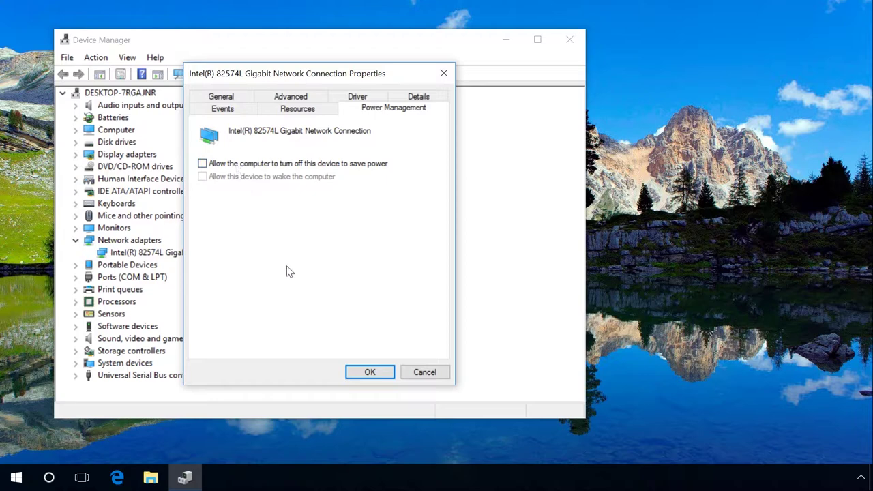
pyautogui.click(376, 372)
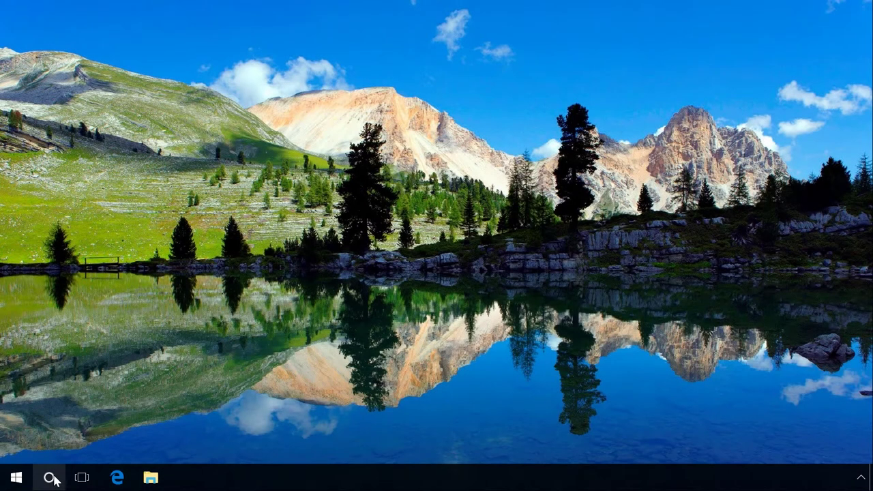
# Step: Open Power Options in Control Panel, show the additional plans and select the High performance plan
pyautogui.click(50, 477)
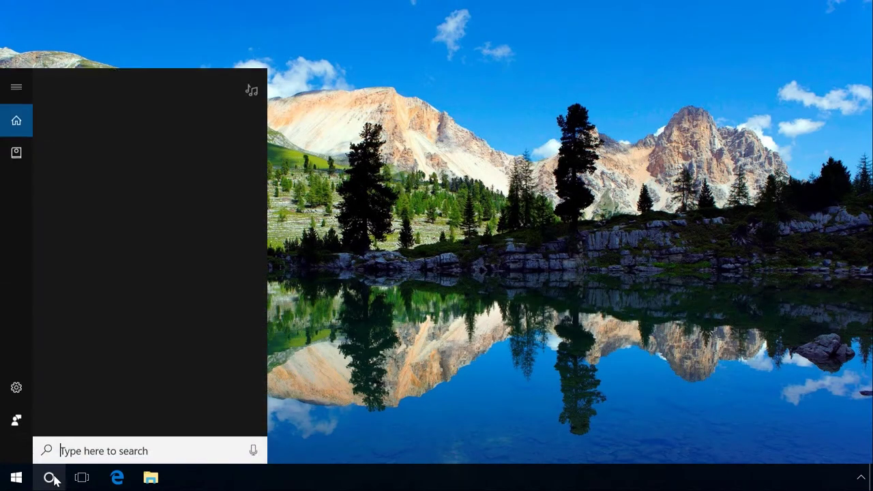
pyautogui.write('co')
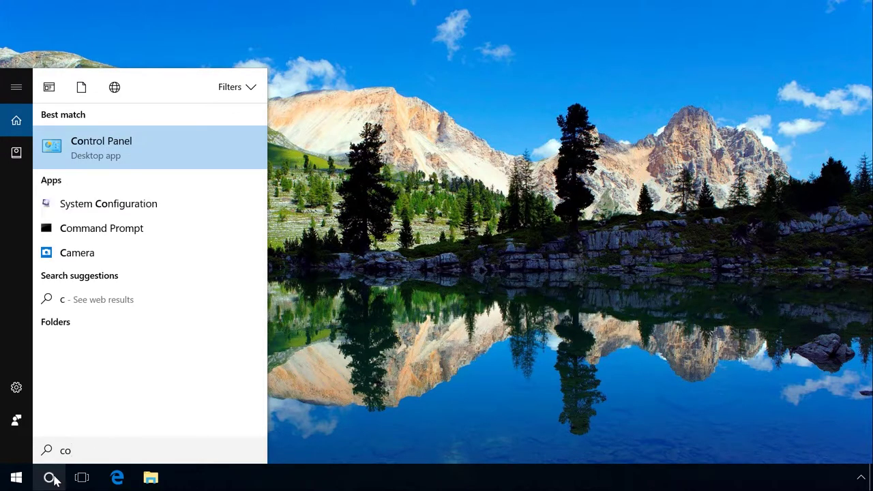
pyautogui.write('nt')
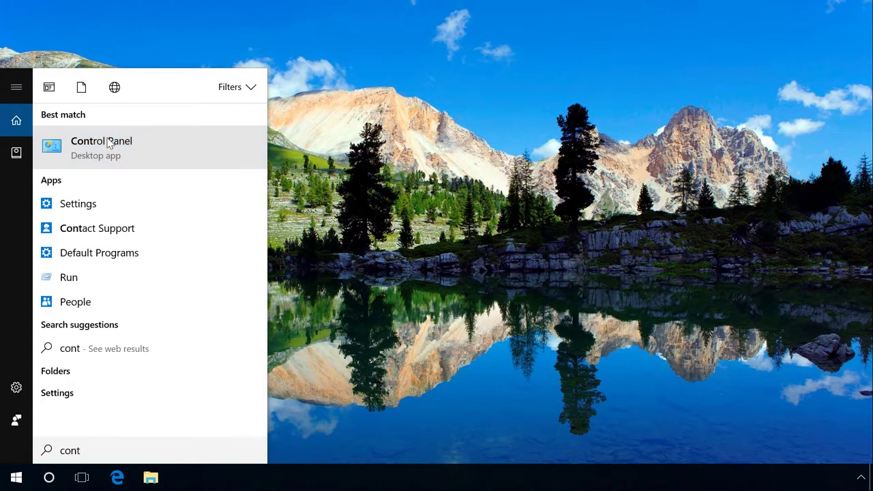
pyautogui.click(107, 143)
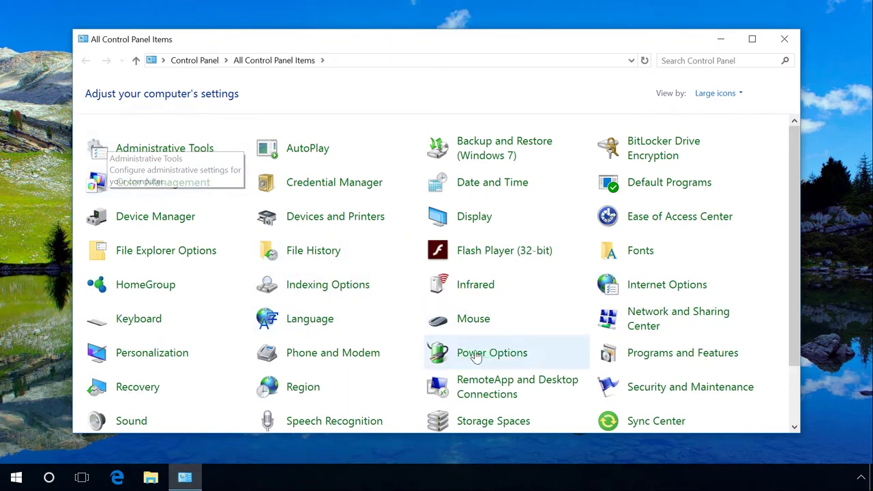
pyautogui.click(476, 354)
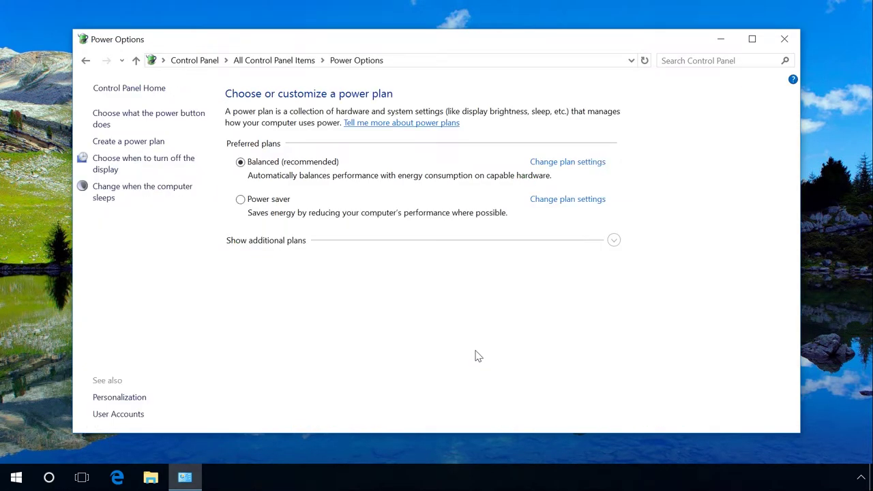
pyautogui.click(613, 243)
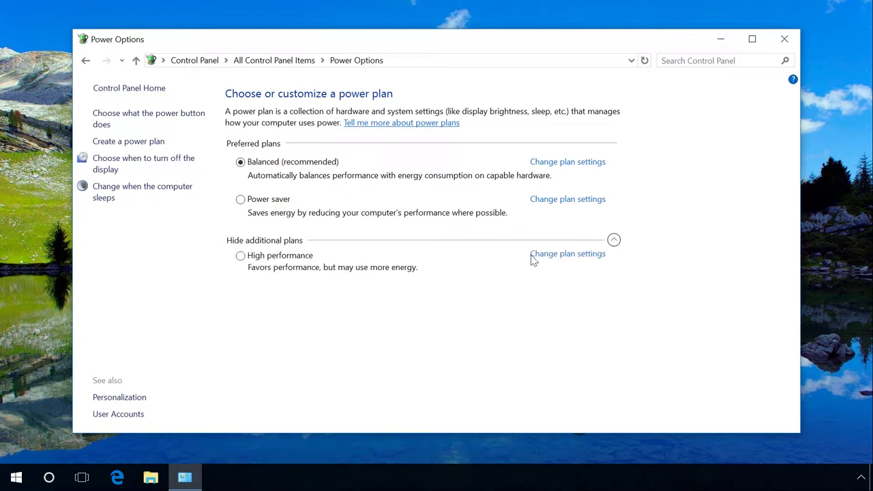
pyautogui.click(306, 260)
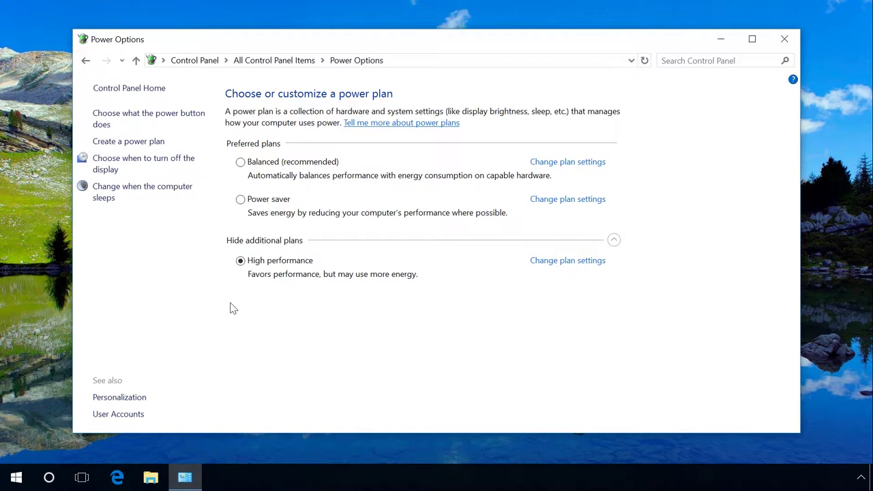
# Step: Switch the power plan to Balanced (recommended)
pyautogui.click(293, 165)
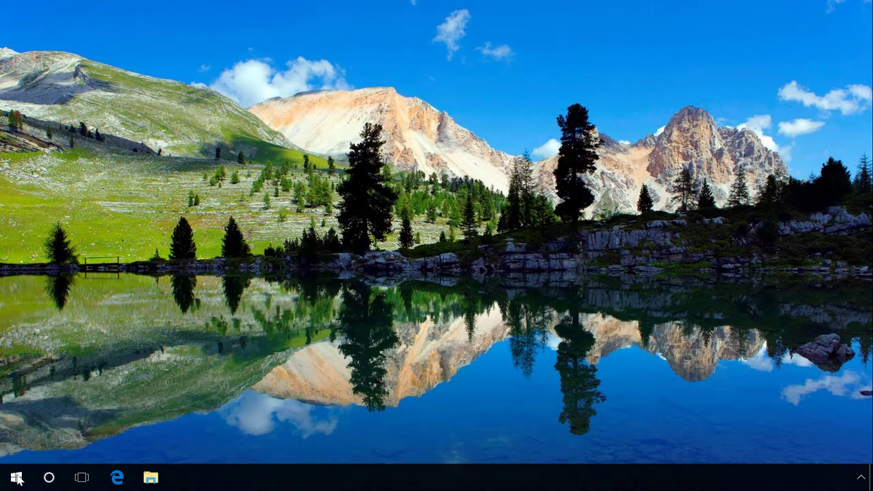
# Step: Open Device Manager and set the Communications Port (COM1) speed to 128000 bits per second in its port settings
pyautogui.rightClick(17, 478)
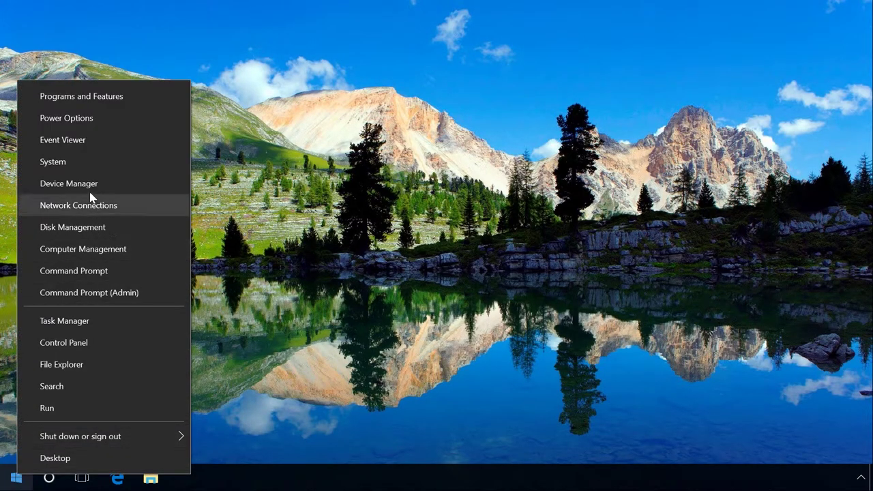
pyautogui.click(89, 190)
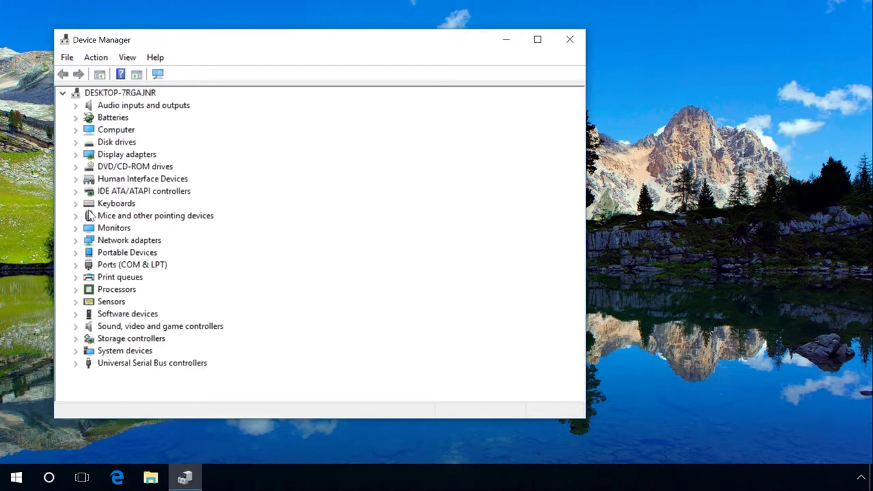
pyautogui.click(106, 269)
pyautogui.click(76, 265)
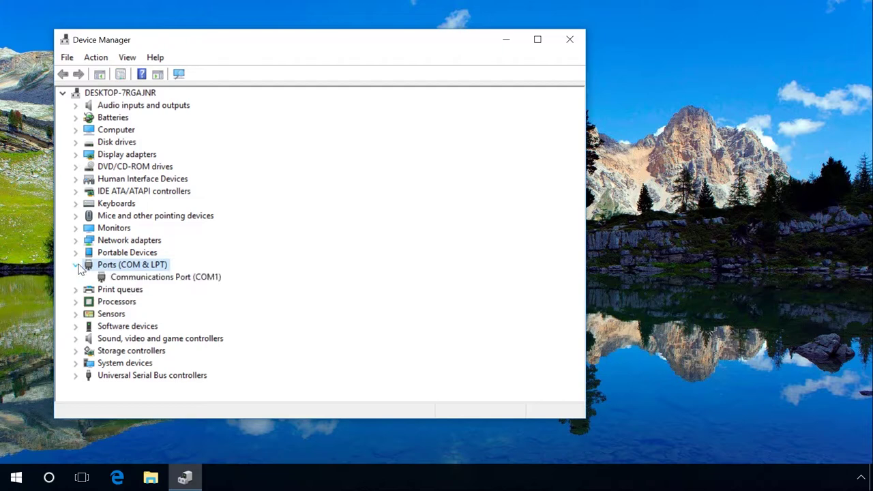
pyautogui.click(137, 278)
pyautogui.rightClick(136, 278)
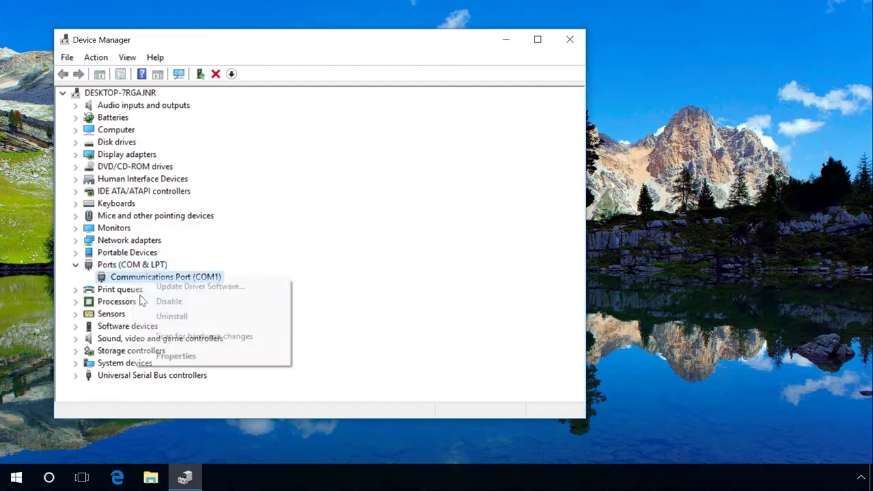
pyautogui.click(166, 356)
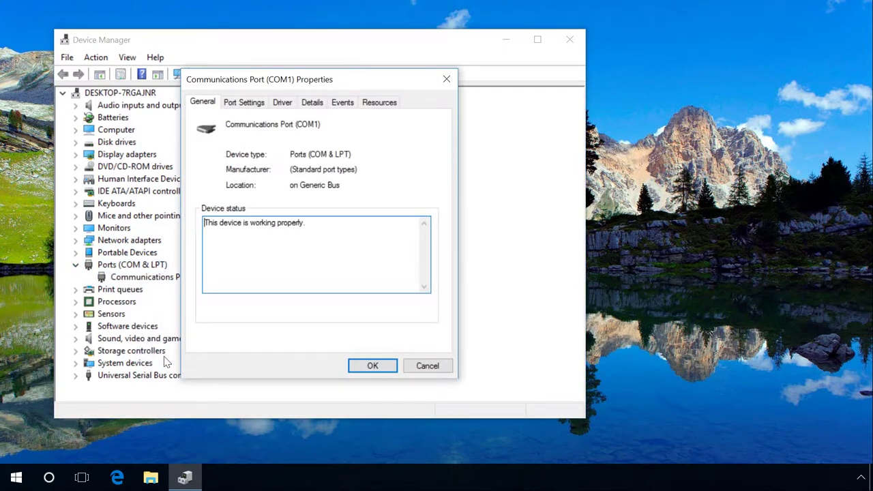
pyautogui.click(249, 107)
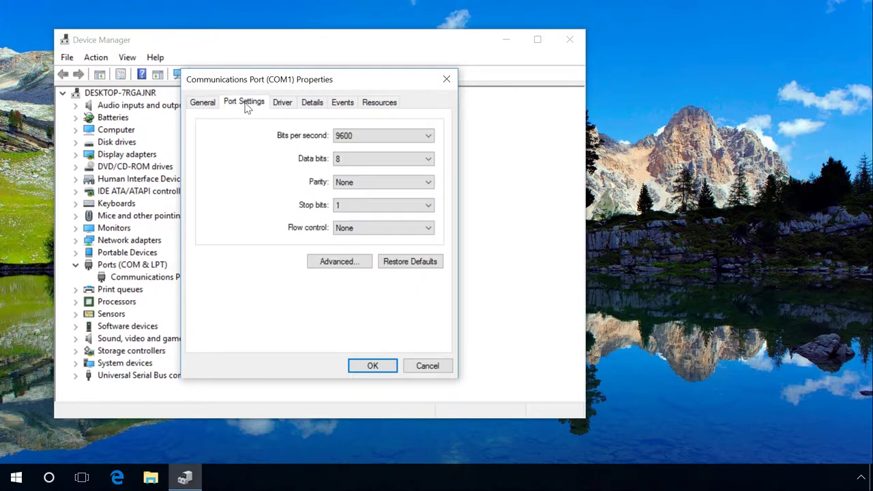
pyautogui.click(352, 135)
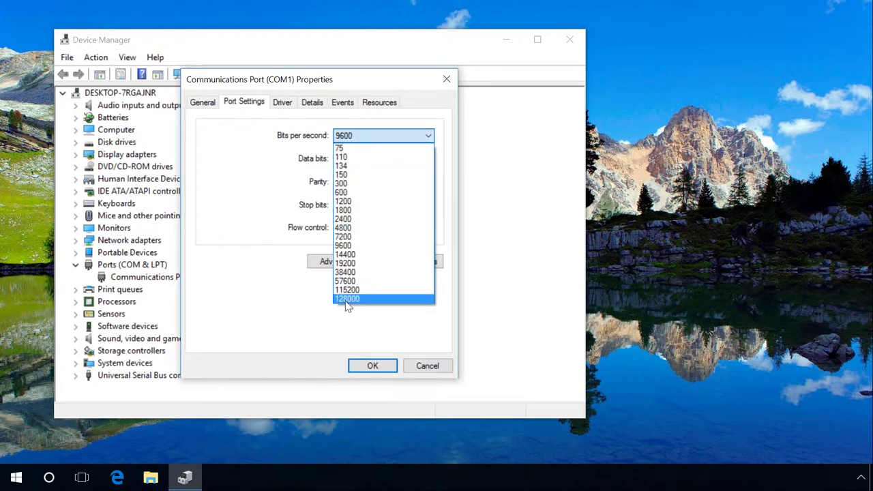
pyautogui.click(347, 300)
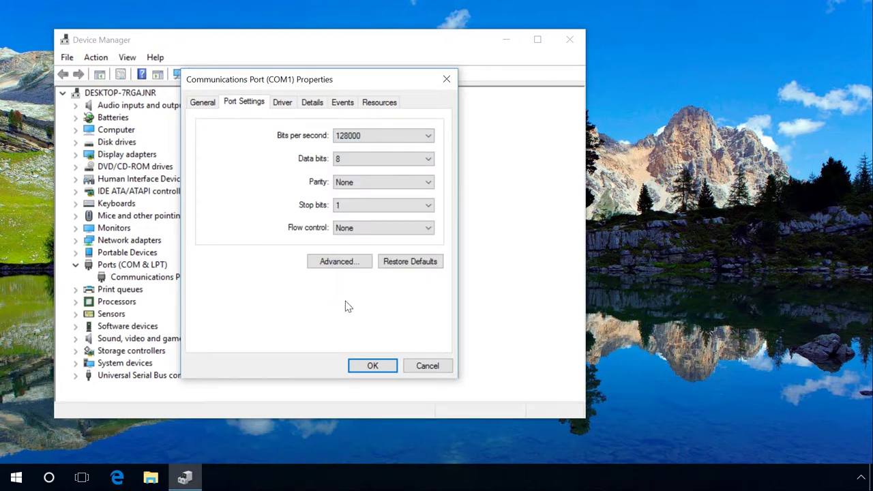
pyautogui.click(369, 366)
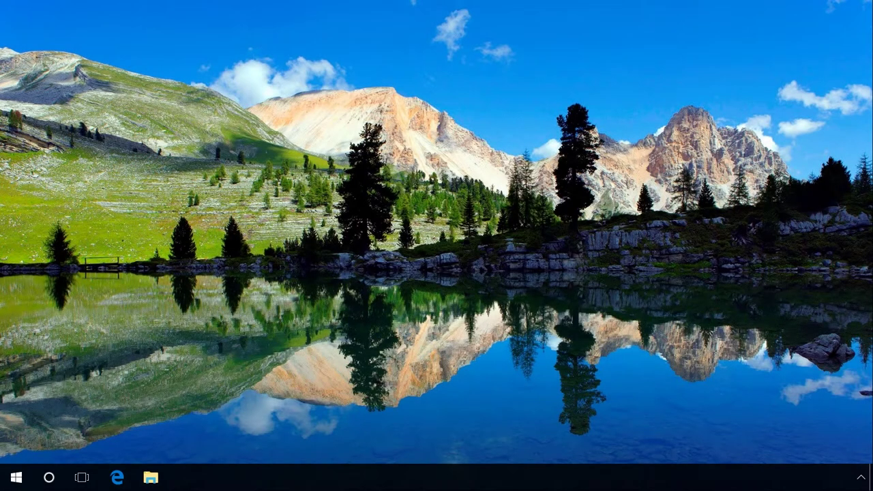
# Step: Exit the µTorrent client running in the background and confirm closing it
pyautogui.click(861, 477)
pyautogui.rightClick(832, 450)
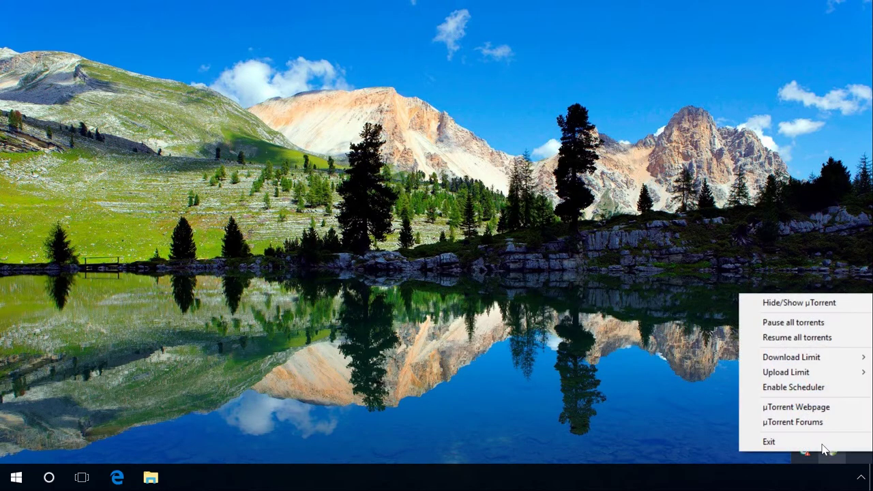
pyautogui.click(814, 440)
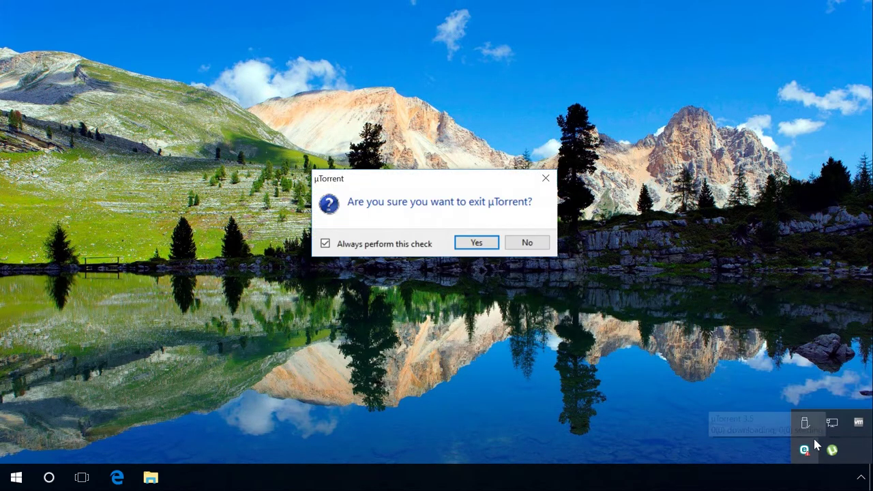
pyautogui.click(488, 243)
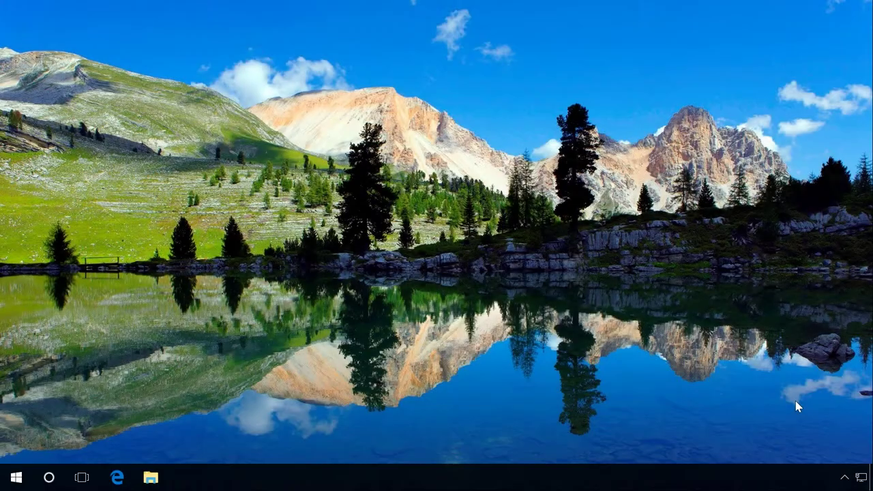
# Step: Open the Internet Protocol Version 4 (TCP/IPv4) properties of the Ethernet0 adapter through the Network and Sharing Center
pyautogui.rightClick(862, 480)
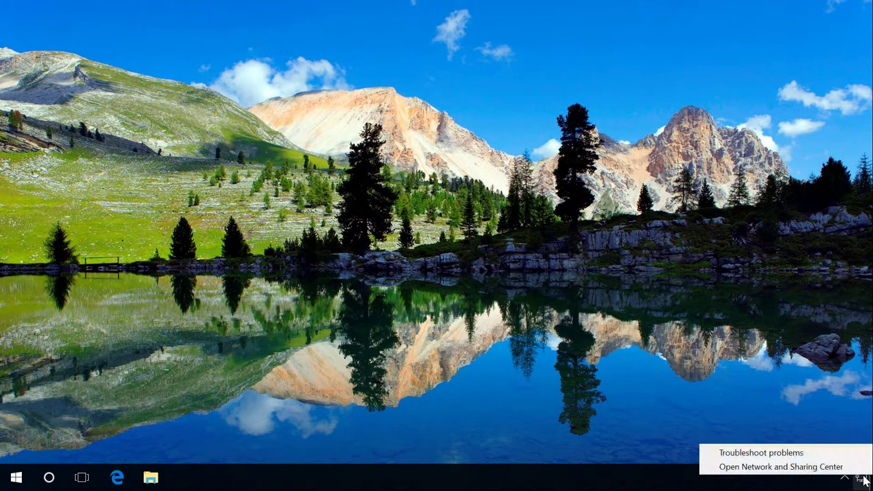
pyautogui.click(802, 468)
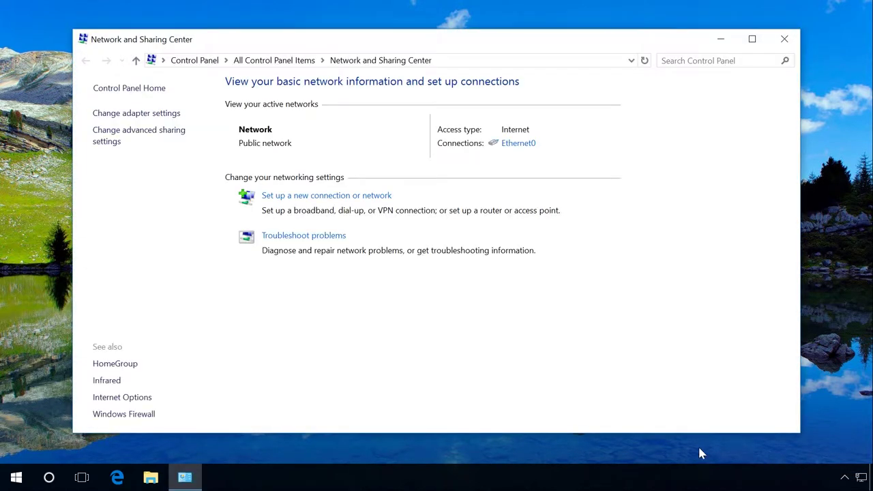
pyautogui.click(143, 116)
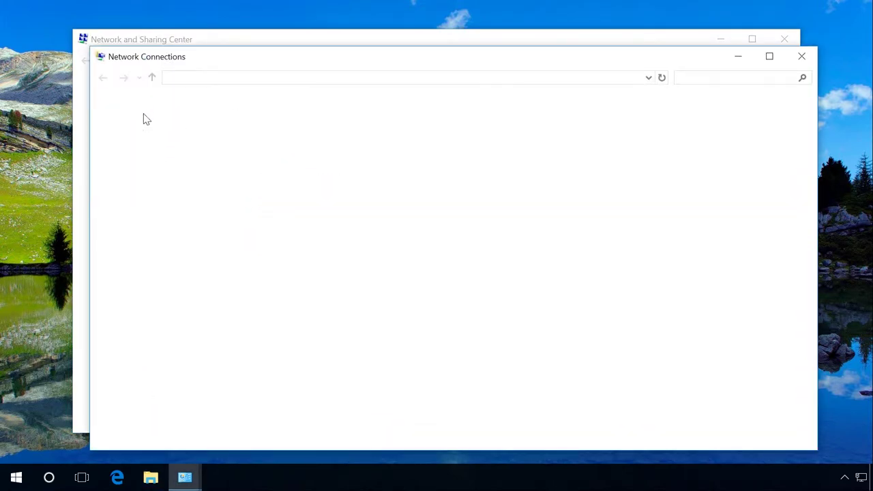
pyautogui.rightClick(143, 131)
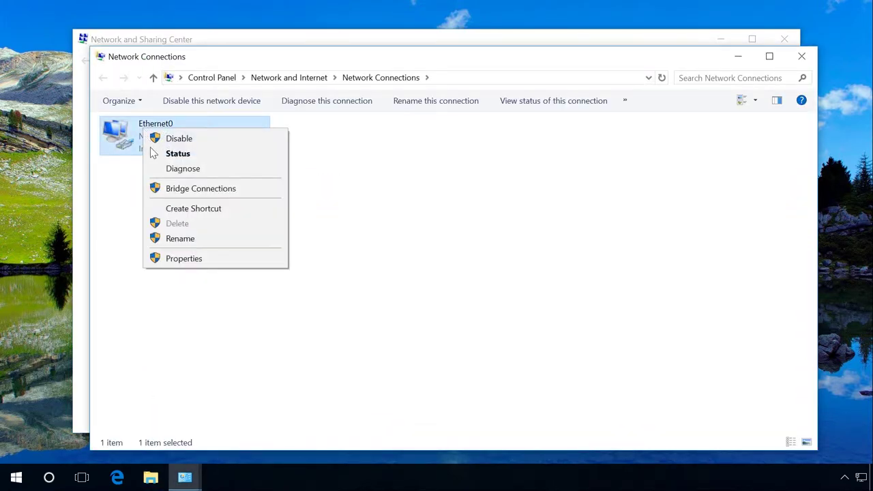
pyautogui.click(186, 259)
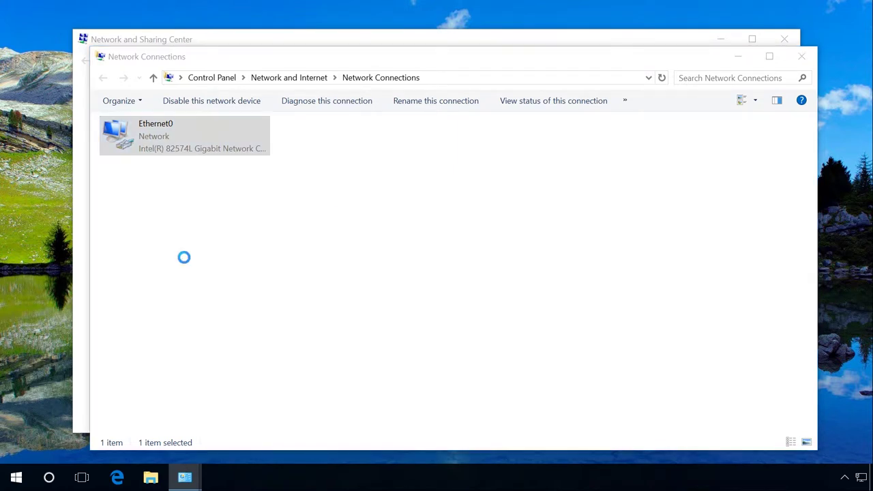
pyautogui.click(185, 257)
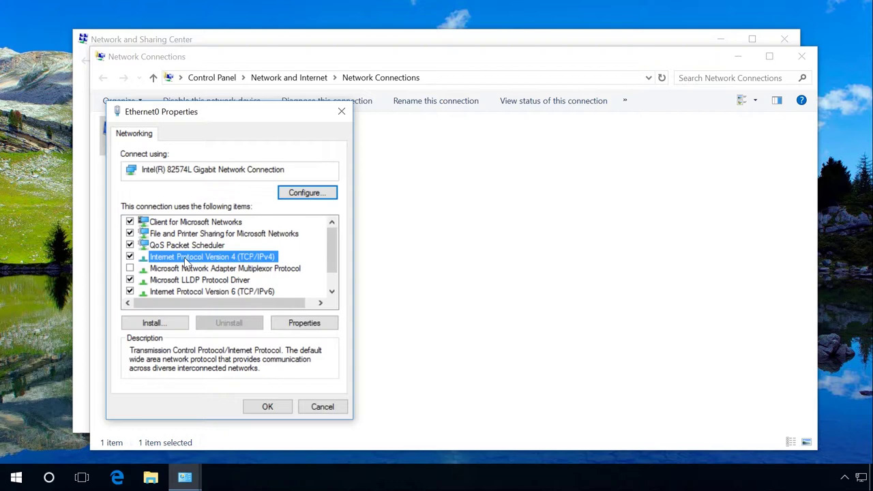
pyautogui.doubleClick(185, 259)
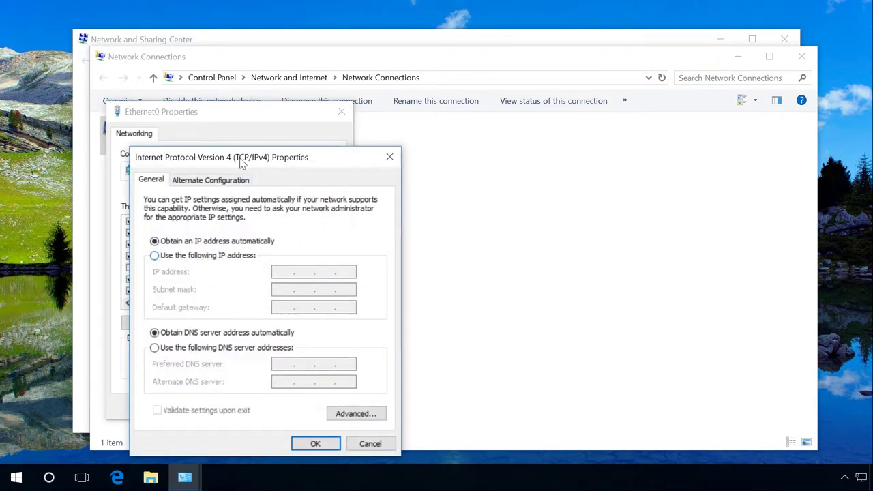
# Step: Switch to manual DNS server addresses, with preferred server 8.8.8.8 and alternate server 8.8.4.4, and accept the IPv4 settings
pyautogui.moveTo(245, 158); pyautogui.dragTo(382, 99)
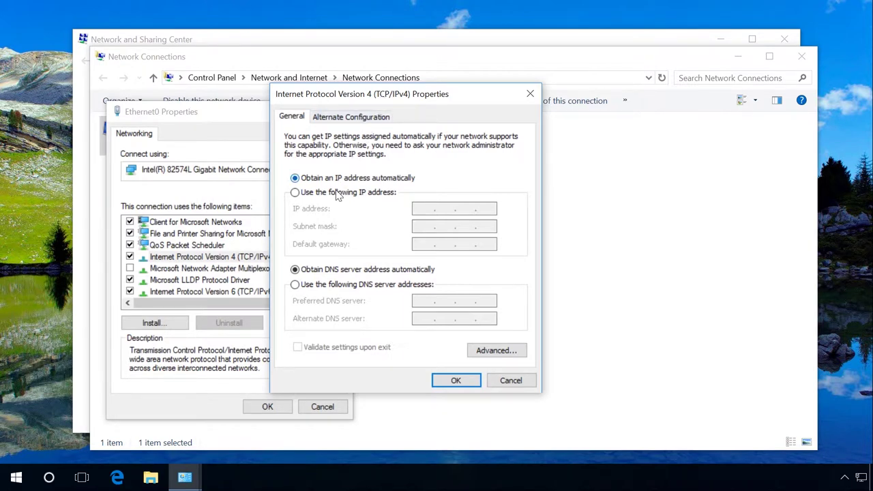
pyautogui.click(318, 285)
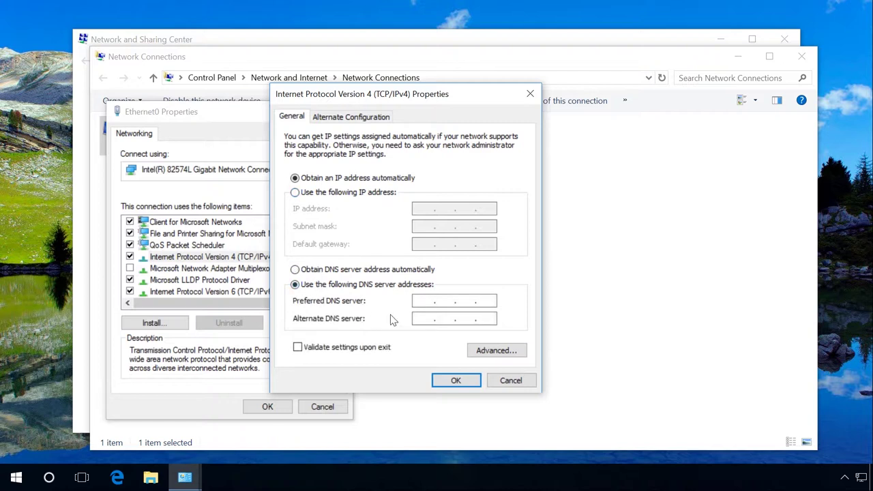
pyautogui.write('8.8.8.8')
pyautogui.click(424, 319)
pyautogui.write('8.8.4.4')
pyautogui.click(456, 382)
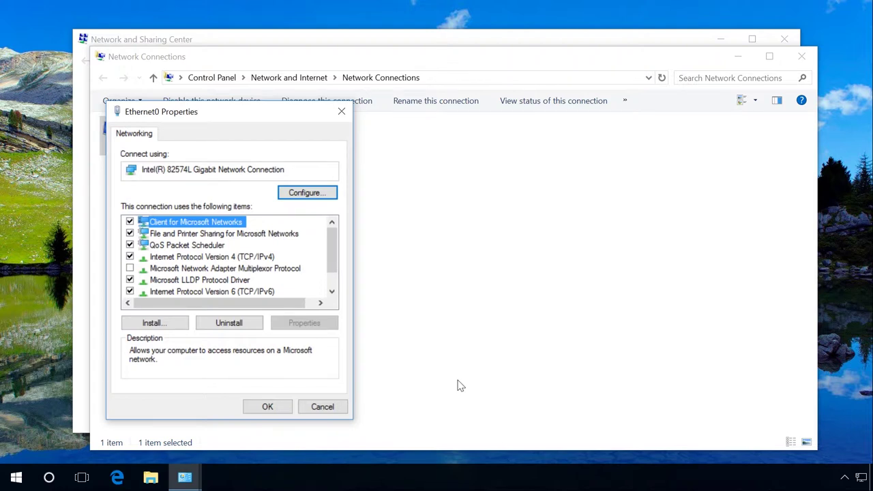
# Step: Reopen Ethernet0's IPv4 properties, set the preferred DNS server to 192.168.1.1 and the alternate to 8.8.8.8, and save the adapter settings
pyautogui.click(198, 260)
pyautogui.doubleClick(198, 259)
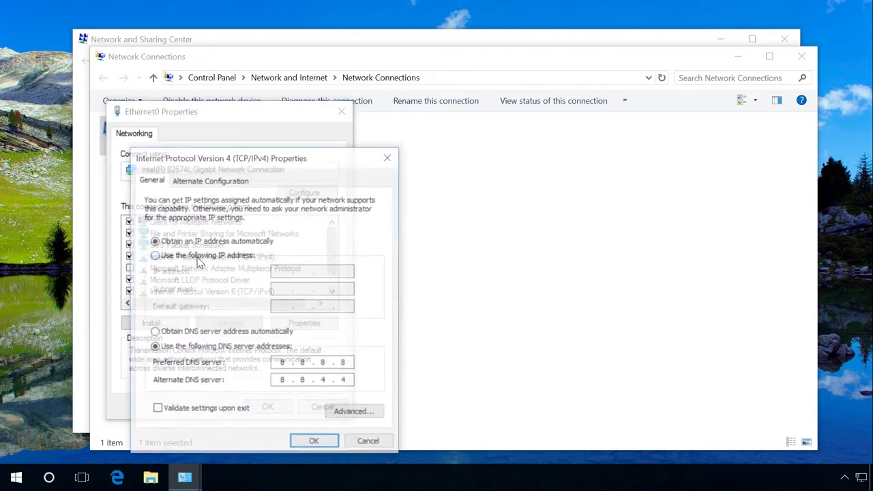
pyautogui.doubleClick(280, 363)
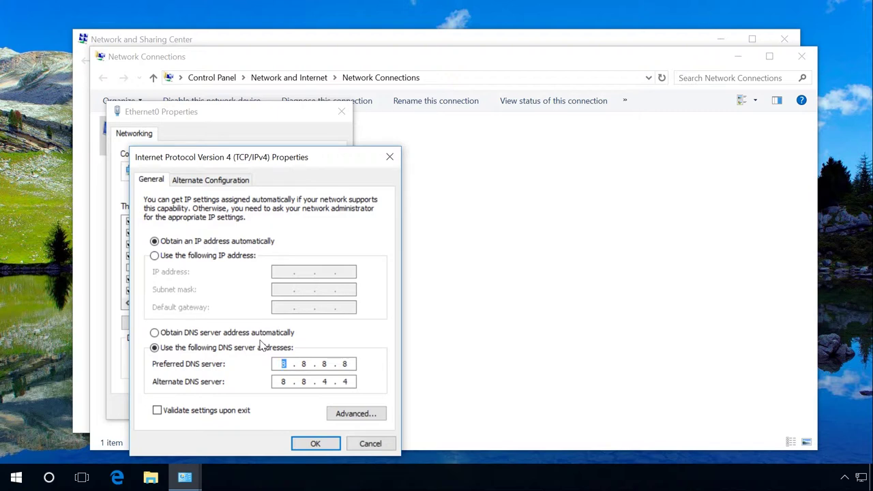
pyautogui.write('1')
pyautogui.write('9')
pyautogui.write('2.')
pyautogui.write('168.1.')
pyautogui.write('11')
pyautogui.write('8')
pyautogui.doubleClick(346, 381)
pyautogui.write('8')
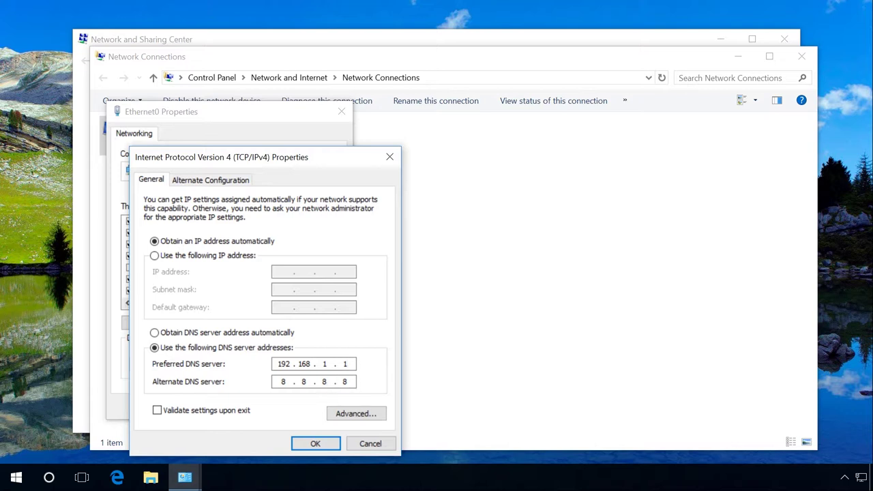
pyautogui.click(315, 444)
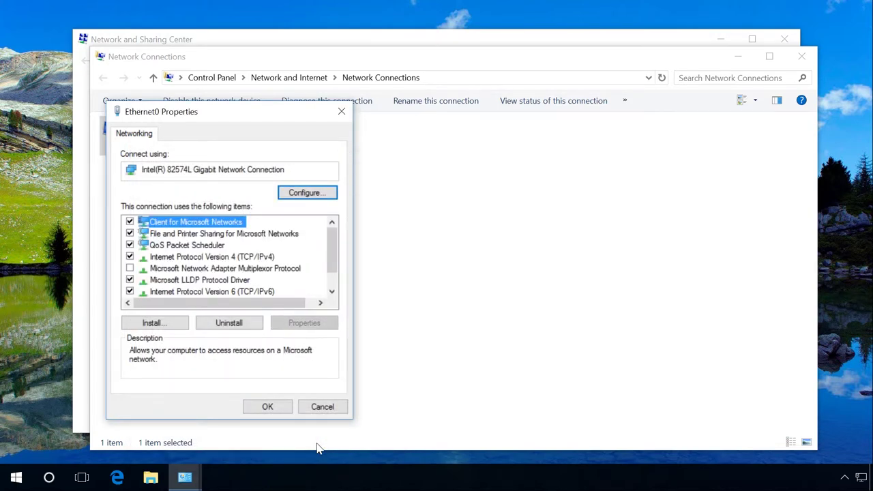
pyautogui.click(271, 407)
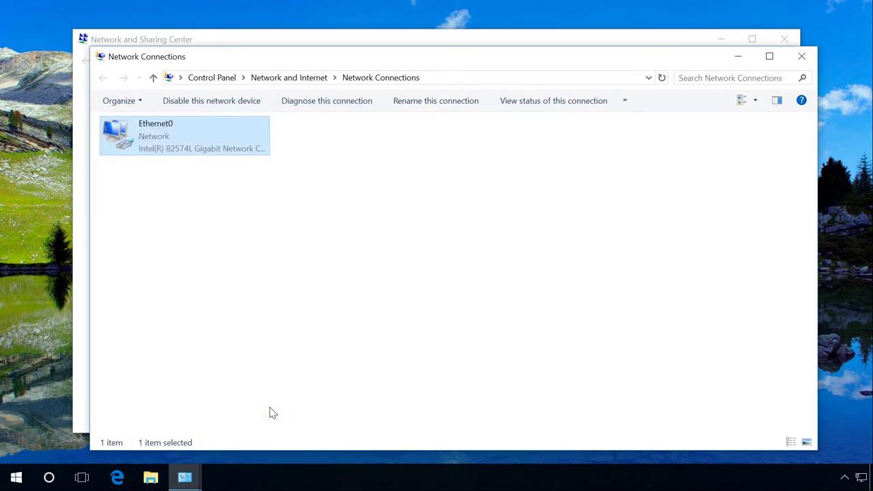